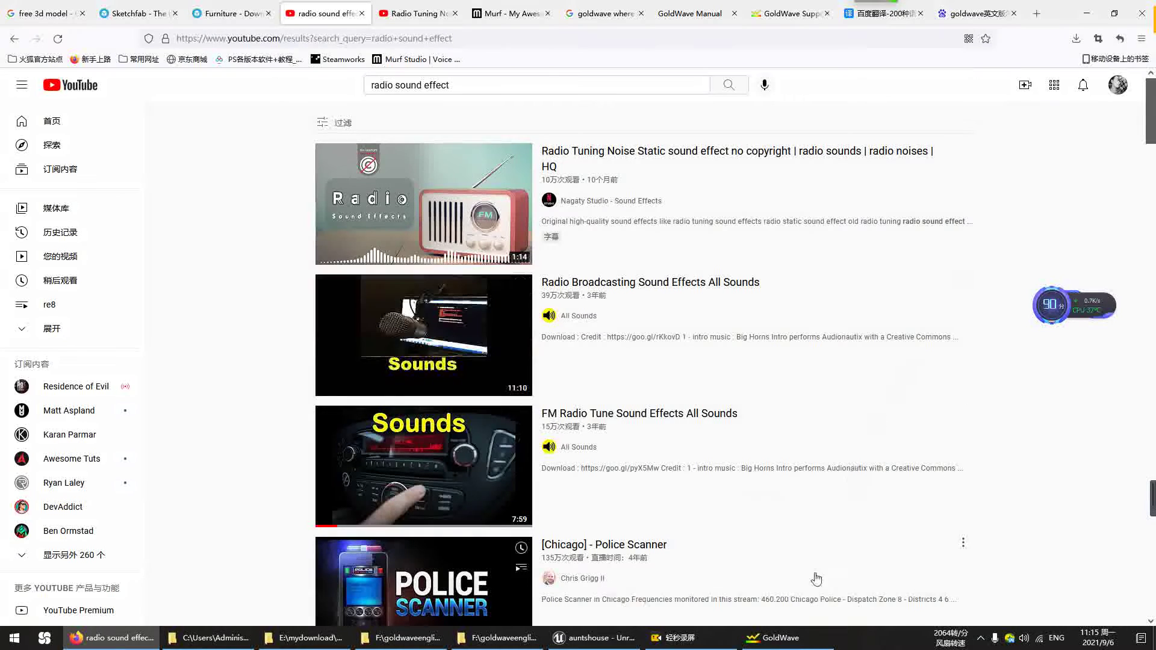
- In GoldWave's control properties, set the recording device to the Realtek High Definition Audio stereo mix (立体声混音)
{"action": "left_click", "coordinate": [777, 638]}
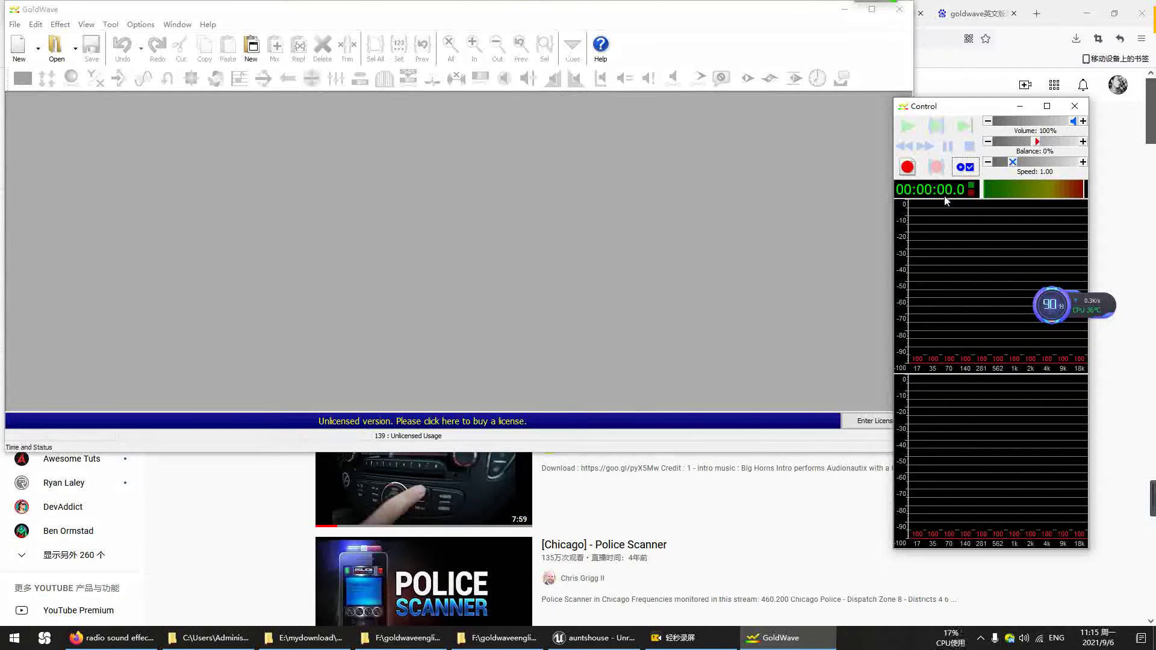
{"action": "left_click", "coordinate": [965, 168]}
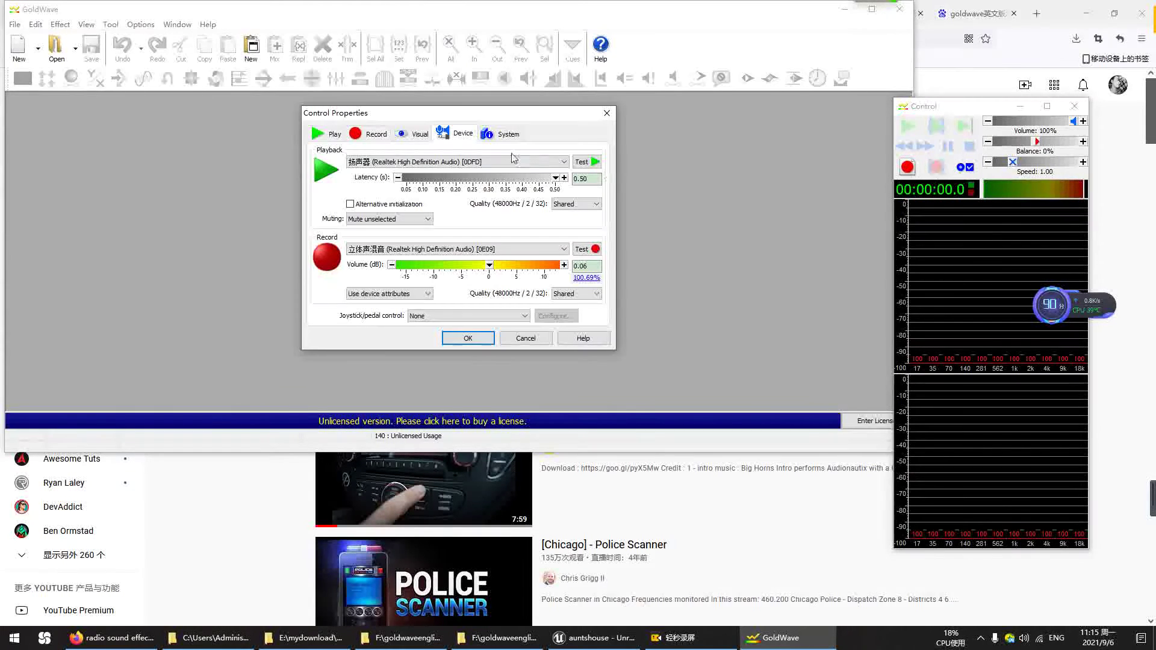
{"action": "left_click", "coordinate": [442, 249]}
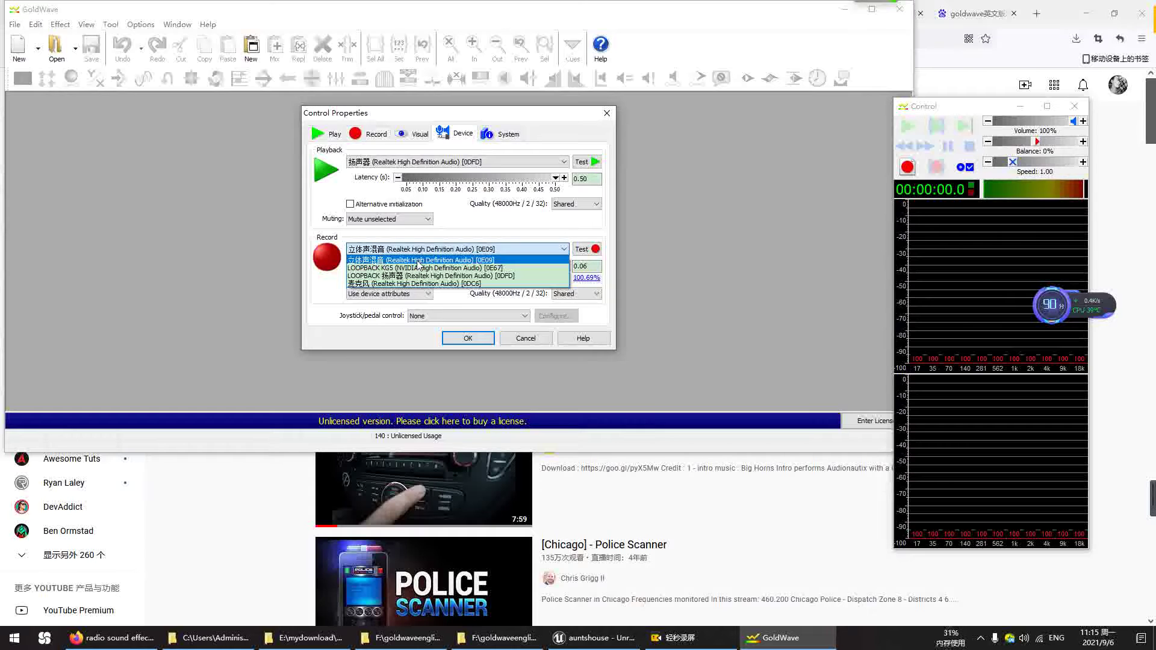
{"action": "left_click", "coordinate": [419, 283]}
{"action": "left_click", "coordinate": [475, 338]}
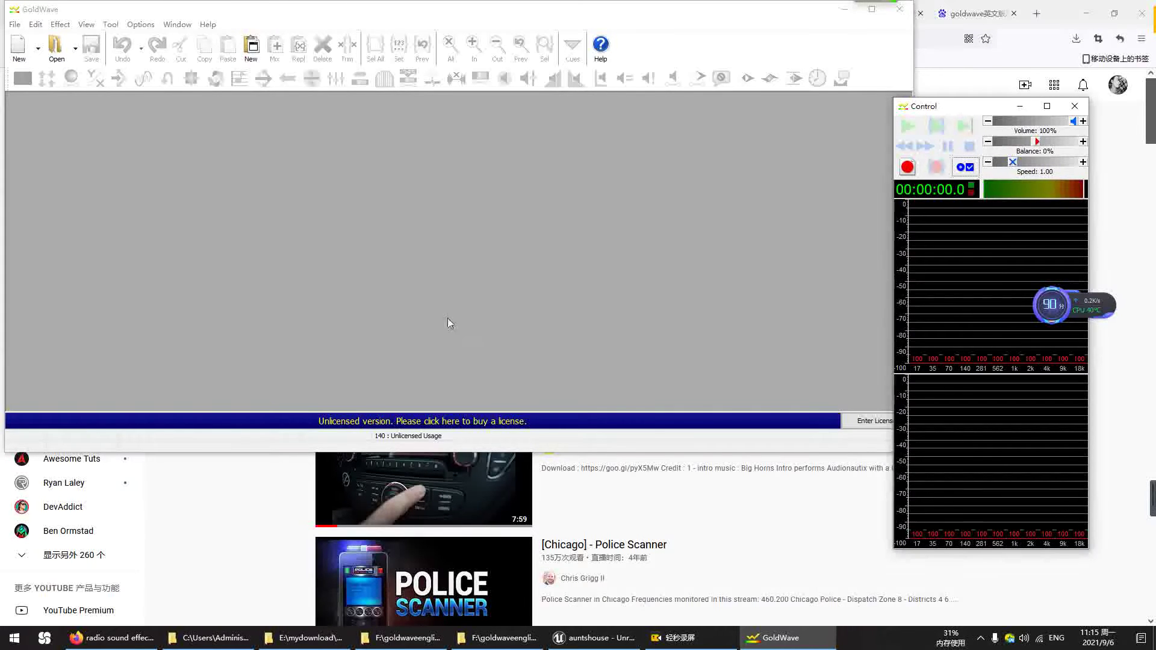
- Bring up the Radio Tuning Noise video in the browser, and start recording a new sound in GoldWave
{"action": "left_click", "coordinate": [265, 481]}
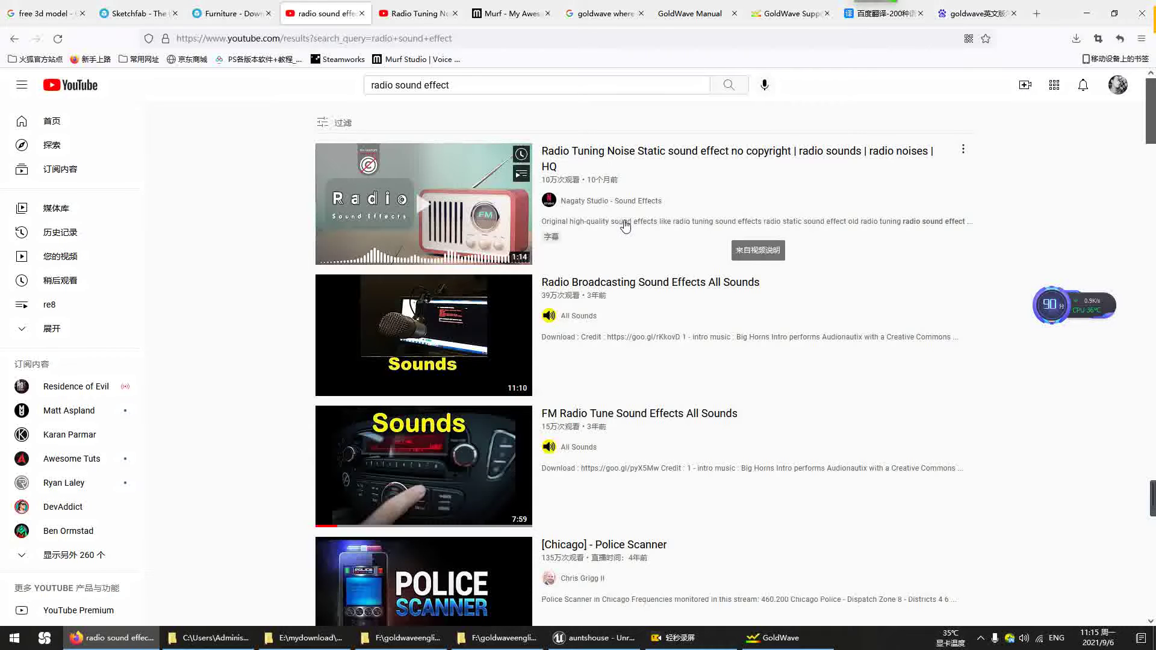
{"action": "key", "text": "ctrl+Tab"}
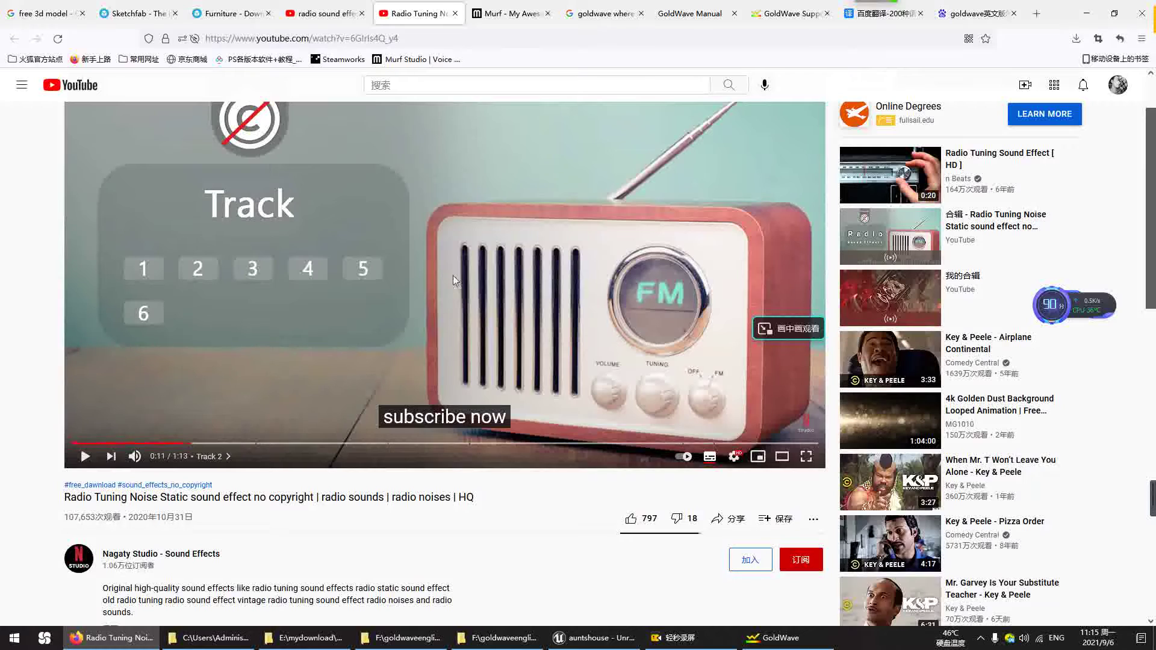
{"action": "left_click", "coordinate": [787, 640]}
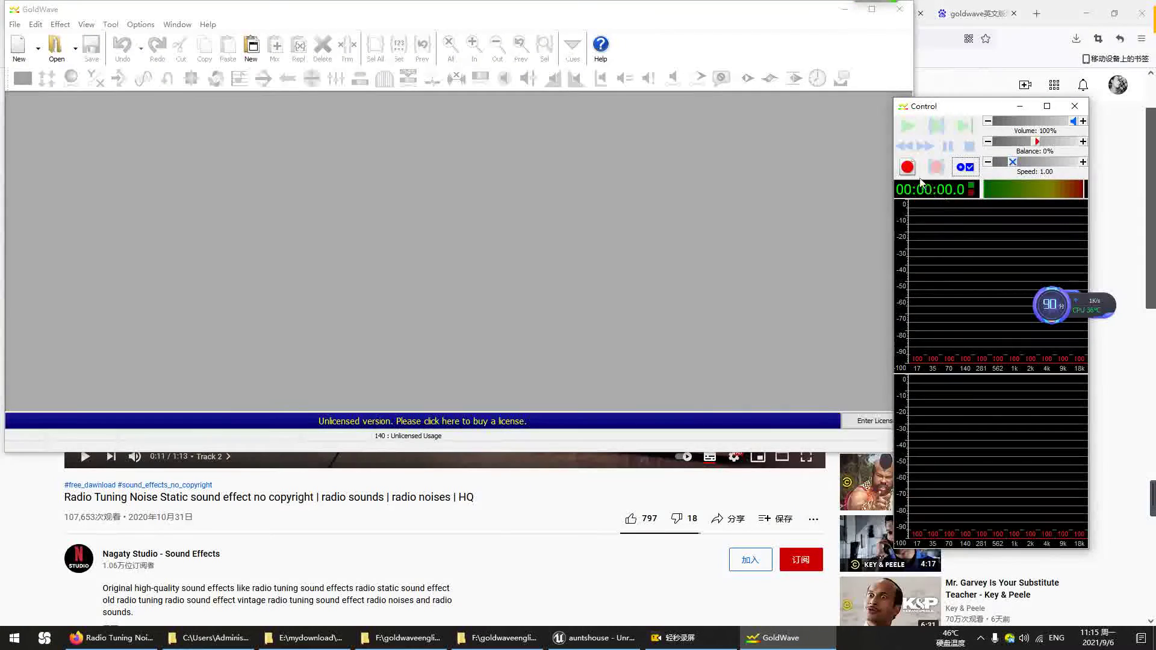
{"action": "left_click", "coordinate": [936, 167]}
- Play the radio video from 0:11 to about 0:16, pause it, and stop the GoldWave recording
{"action": "left_click", "coordinate": [28, 525]}
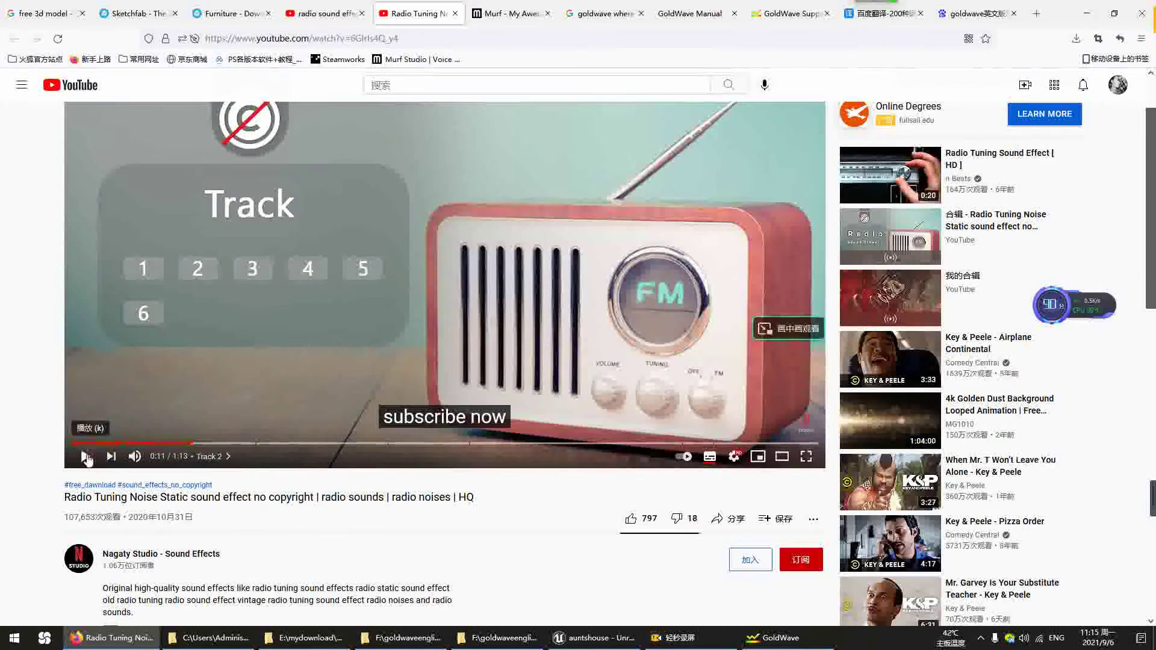
{"action": "left_click", "coordinate": [85, 456]}
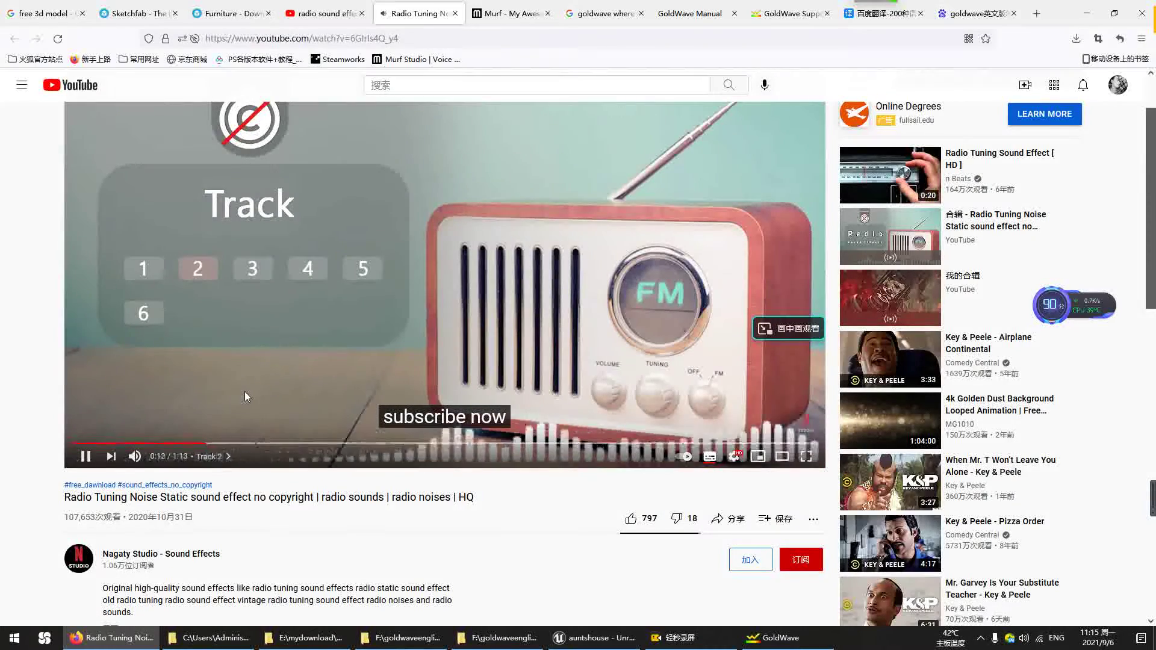
{"action": "left_click", "coordinate": [86, 458]}
{"action": "left_click", "coordinate": [777, 637]}
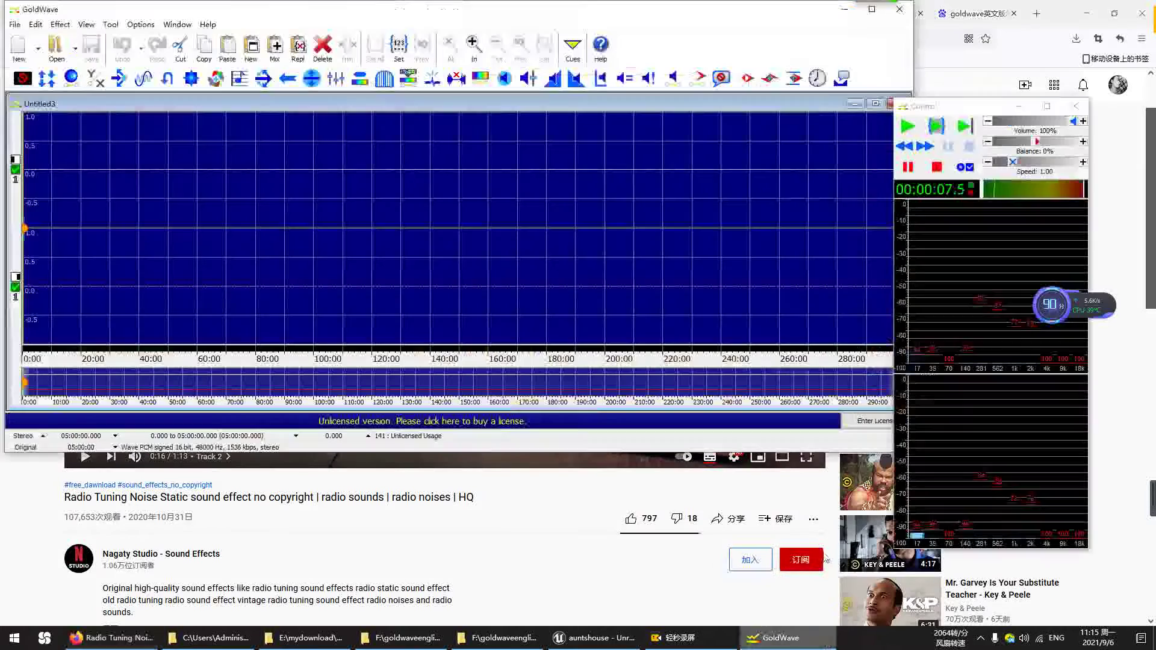
{"action": "left_click", "coordinate": [936, 171]}
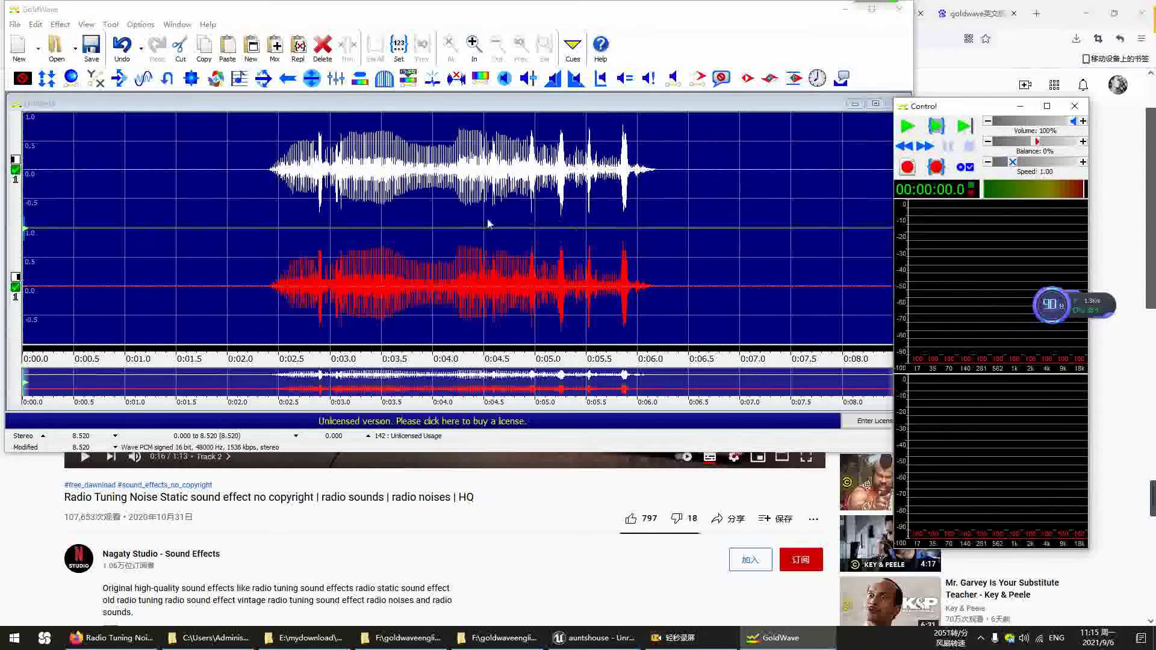
- Select the radio noise from about 2.356 s to 6.264 s and copy it
{"action": "left_click", "coordinate": [264, 174]}
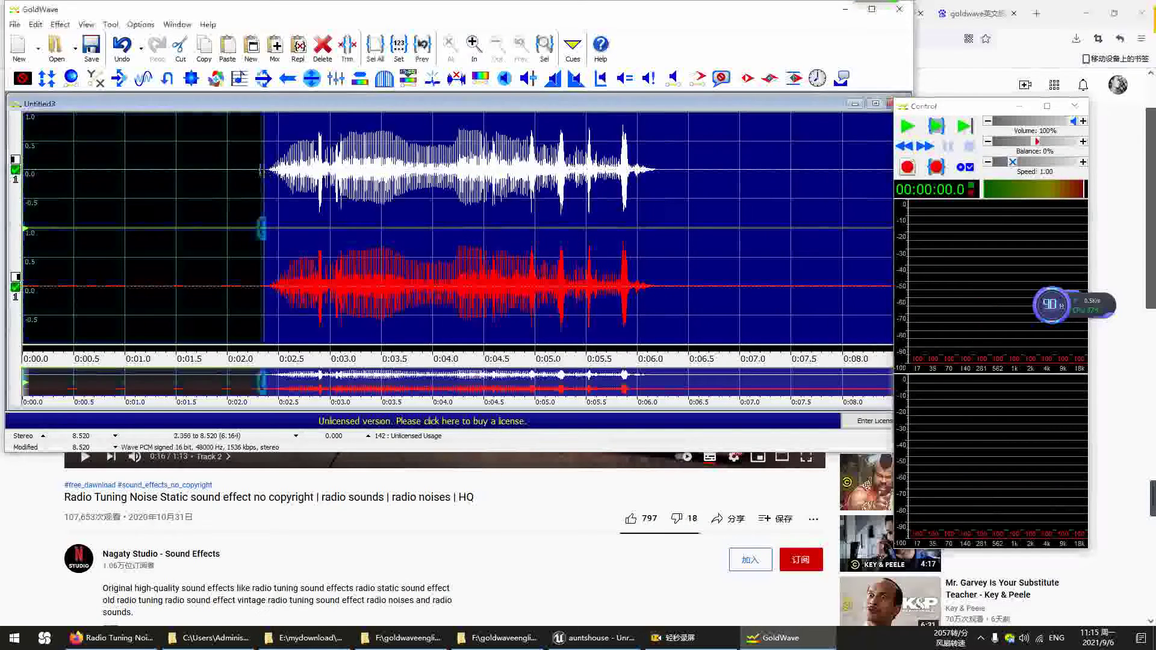
{"action": "right_click", "coordinate": [665, 171]}
{"action": "left_click", "coordinate": [676, 188]}
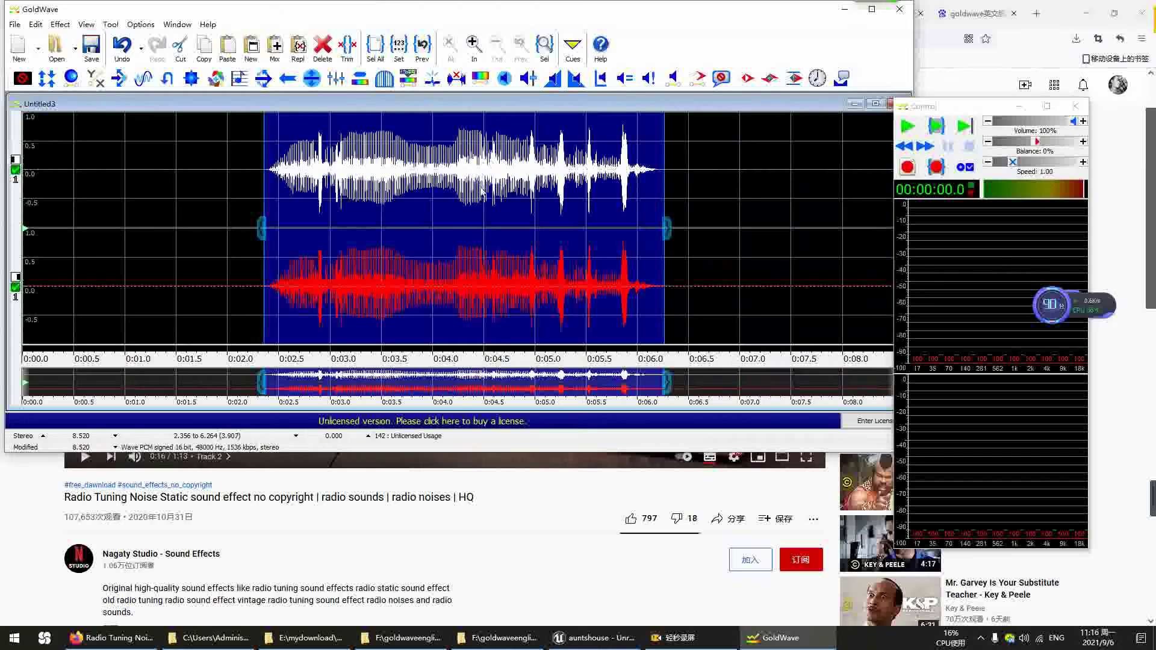
{"action": "right_click", "coordinate": [483, 184]}
{"action": "left_click", "coordinate": [506, 358]}
- Select the entire radio recording and replace it with the copied section
{"action": "right_click", "coordinate": [438, 189]}
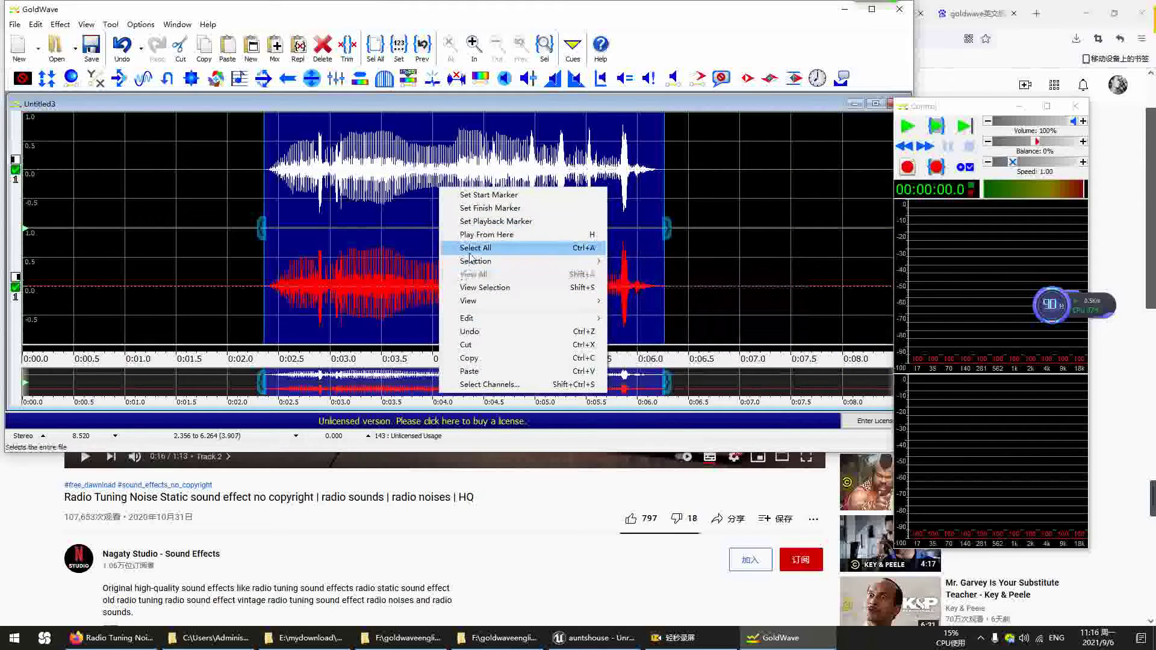
{"action": "left_click", "coordinate": [475, 242]}
{"action": "key", "text": "ctrl+v"}
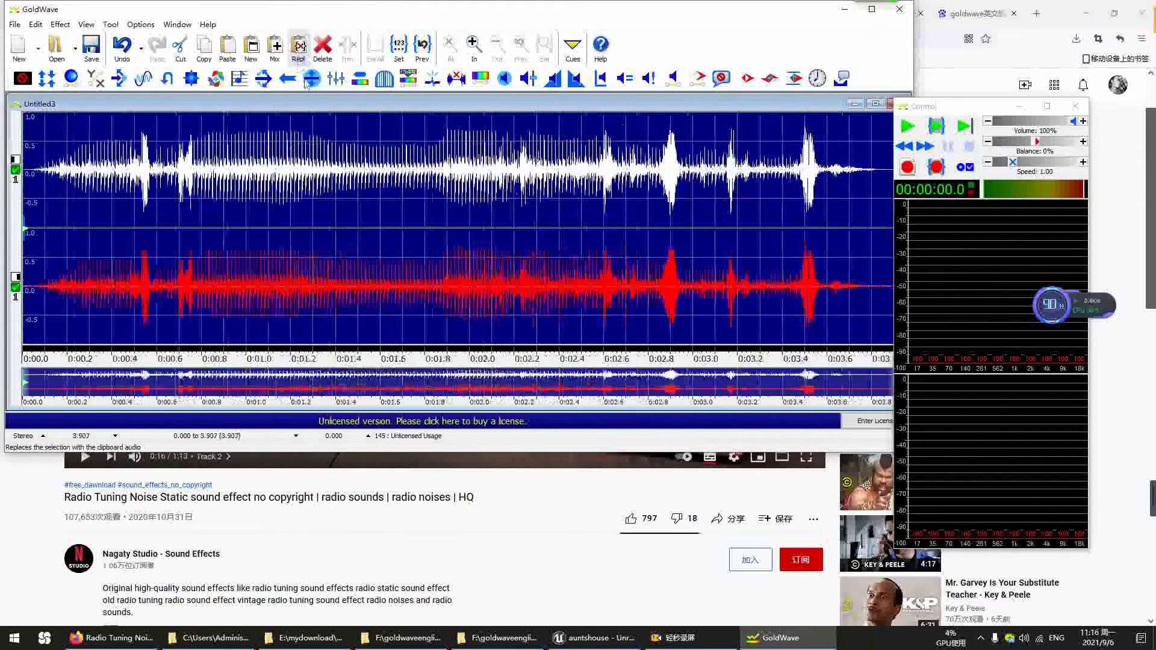
- Change the radio noise volume to -14.86 dB and play back the result
{"action": "left_click", "coordinate": [528, 77]}
{"action": "left_click_drag", "start_coordinate": [528, 206], "coordinate": [525, 205]}
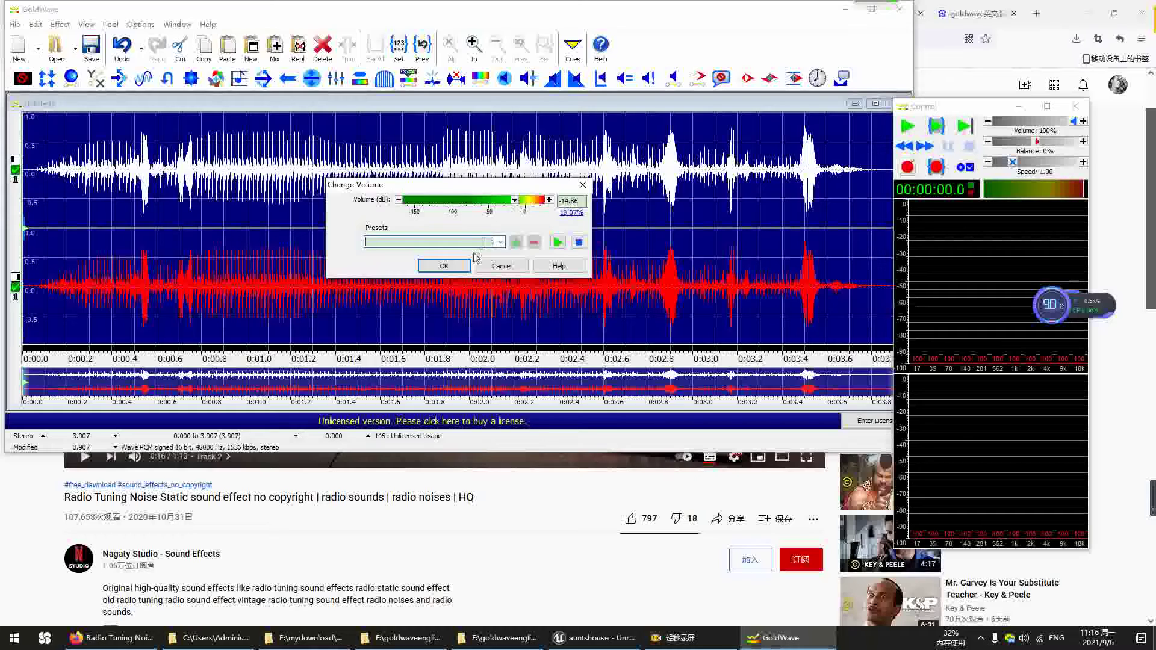
{"action": "left_click", "coordinate": [461, 265]}
{"action": "left_click", "coordinate": [936, 126]}
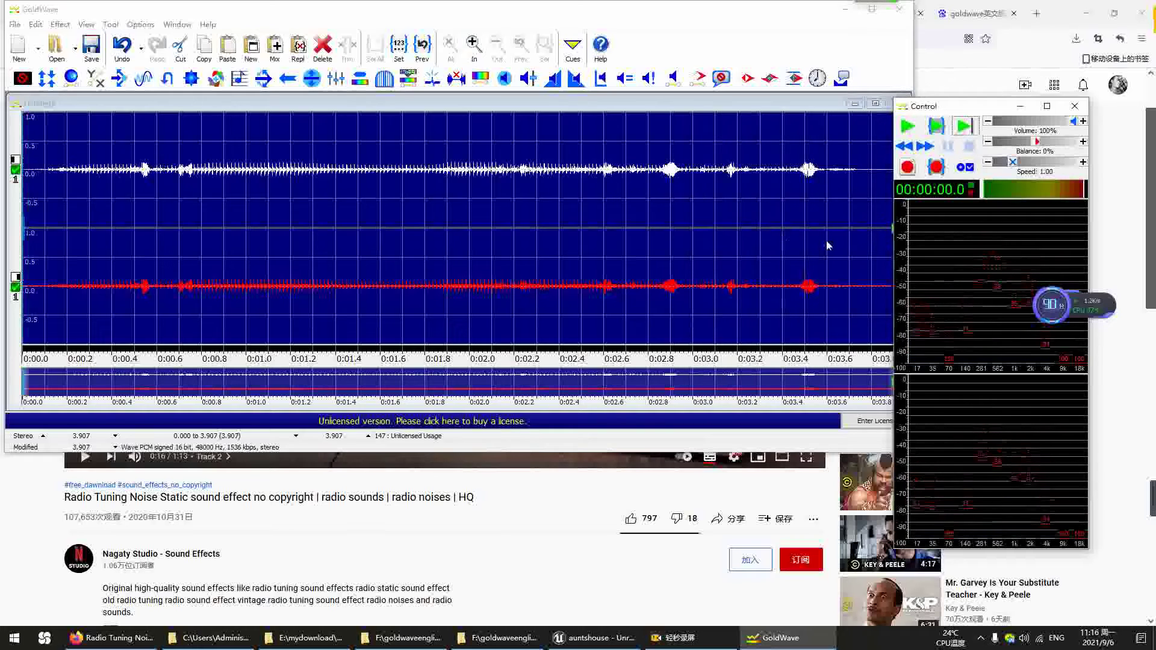
- Switch to Murf in the browser, replace the voice text with "hello my dear friends,how are you today?" and generate its voice
{"action": "key", "text": "alt+Tab"}
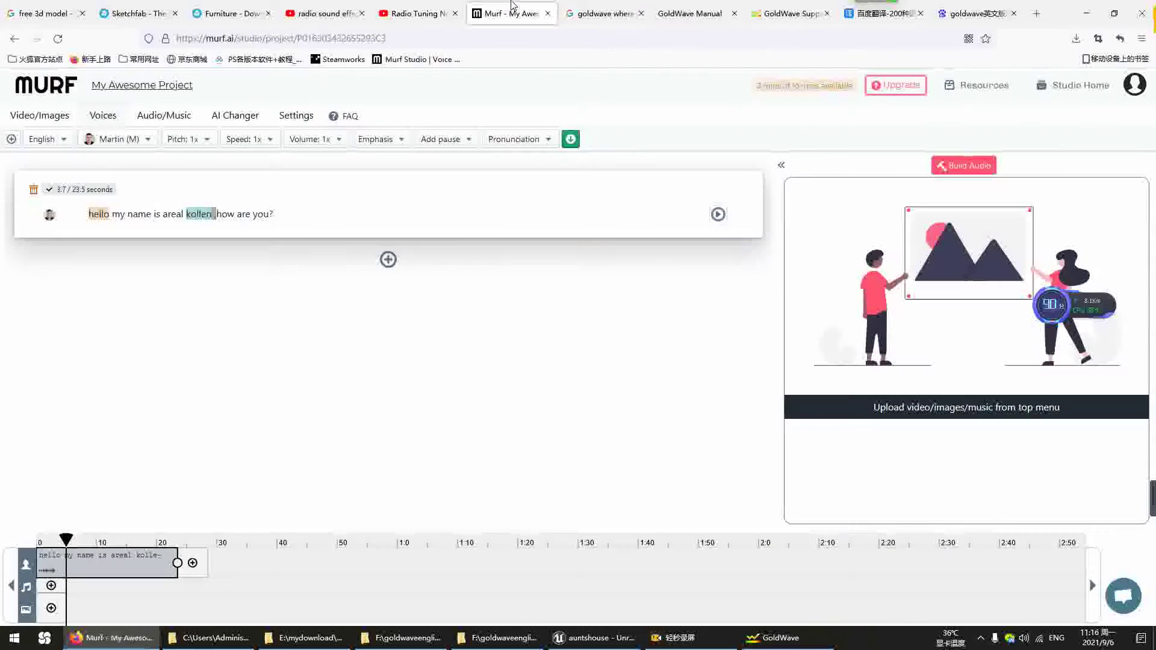
{"action": "left_click", "coordinate": [512, 5]}
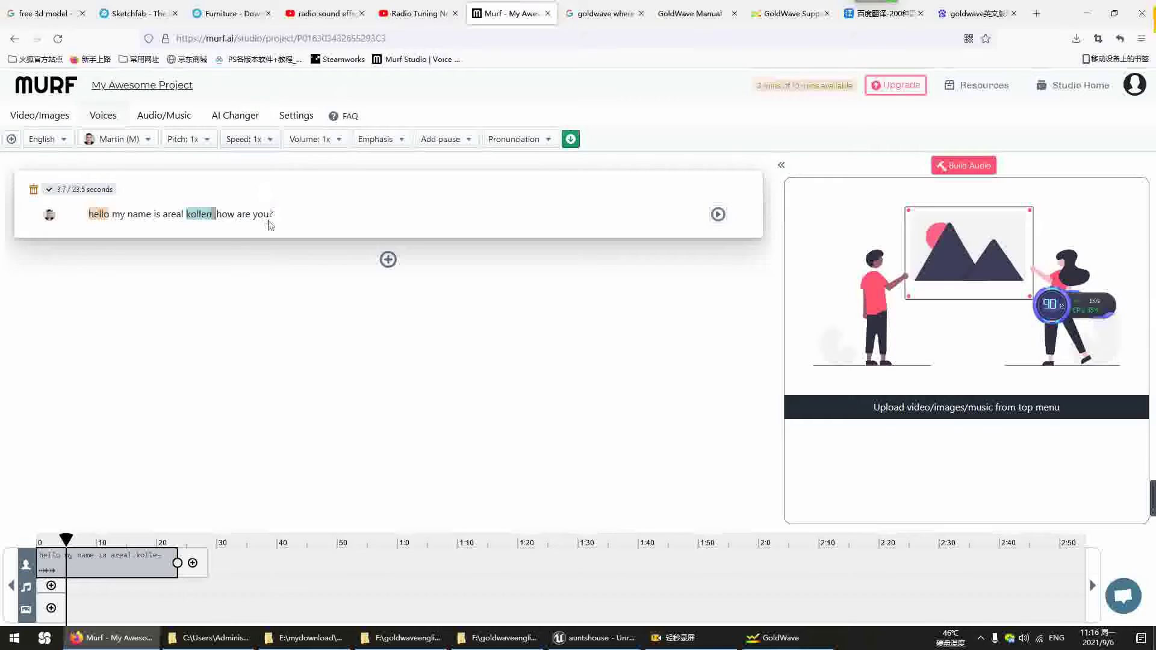
{"action": "left_click_drag", "start_coordinate": [269, 225], "coordinate": [78, 211]}
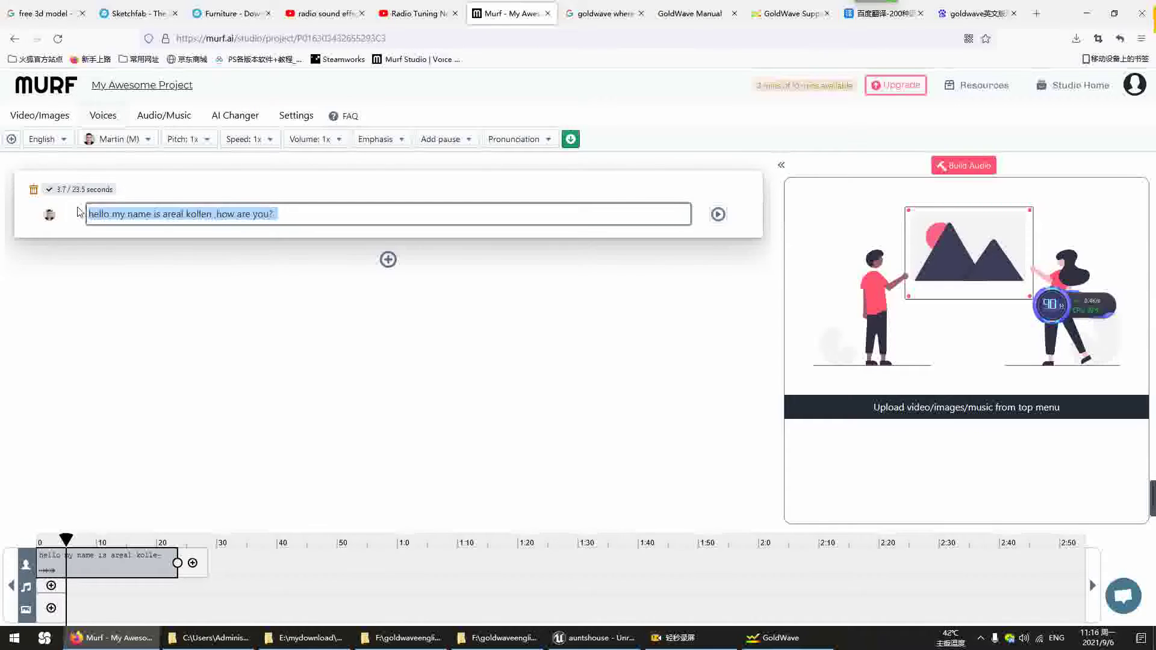
{"action": "type", "text": "hello"}
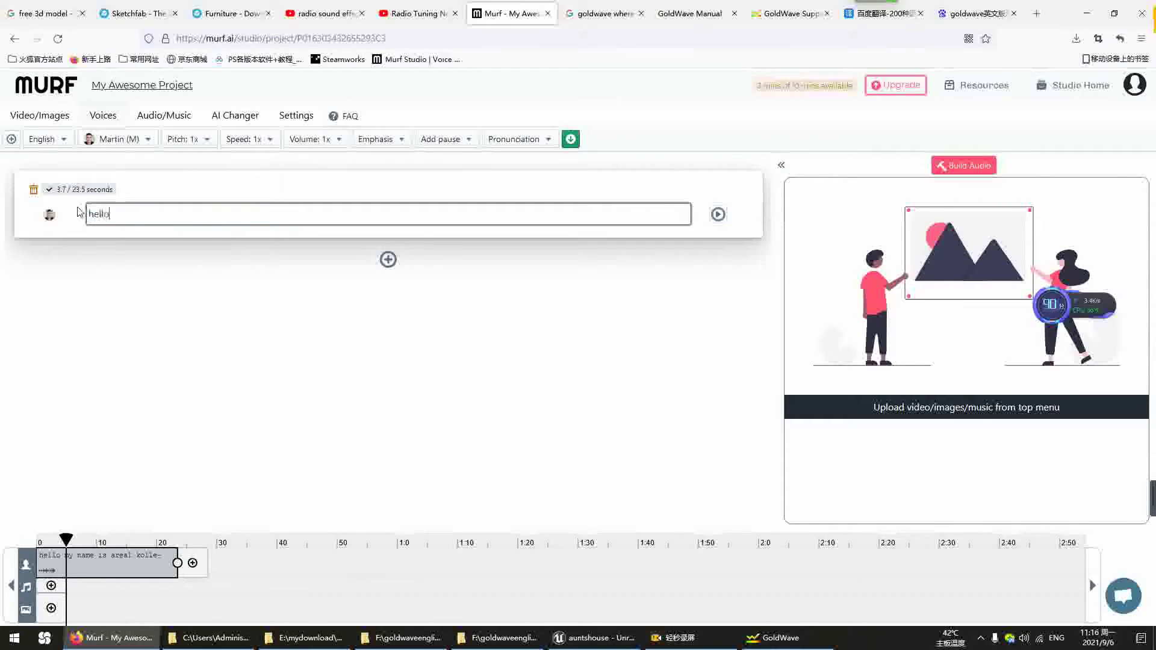
{"action": "type", "text": " my dear friends"}
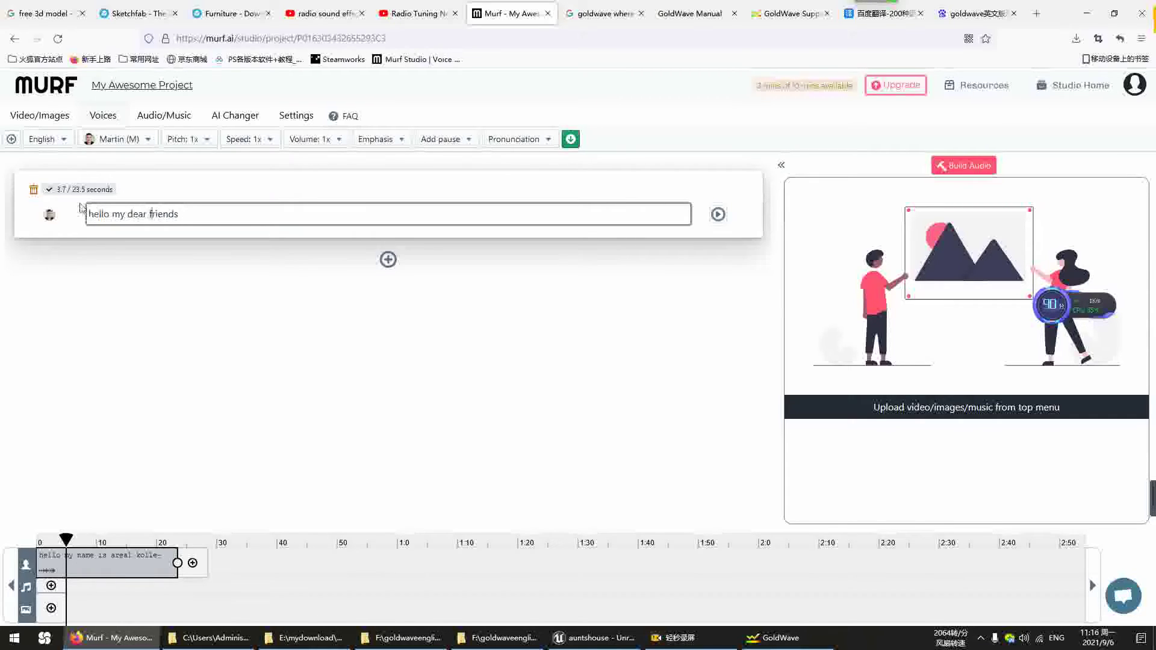
{"action": "type", "text": ",how are you today?"}
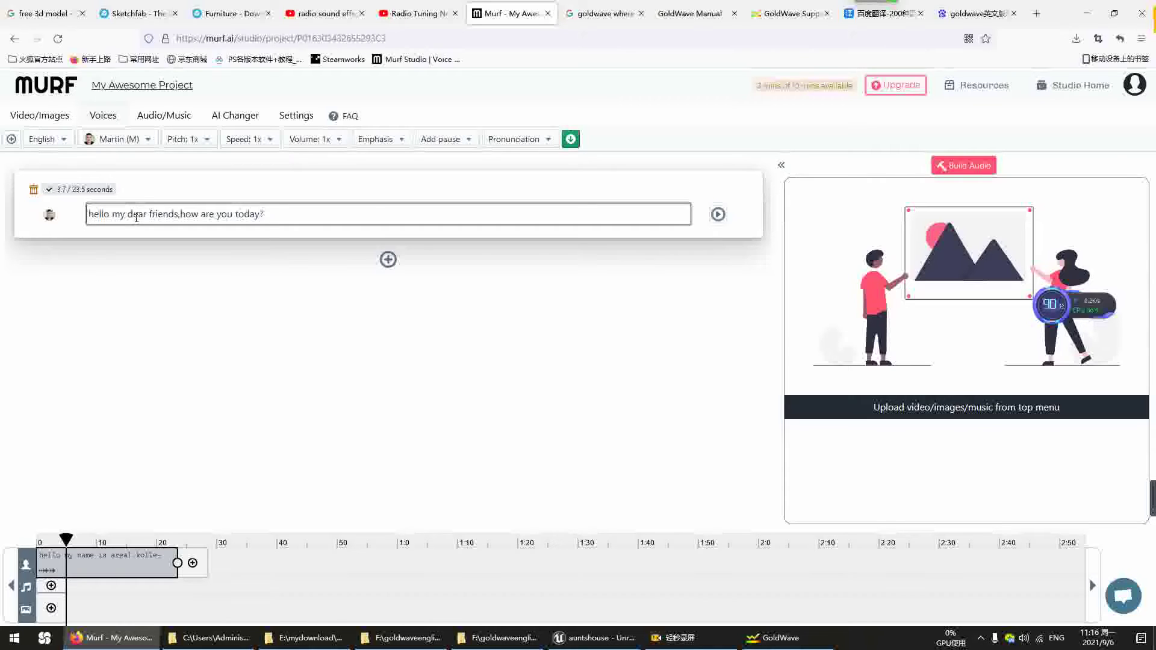
{"action": "left_click", "coordinate": [716, 225]}
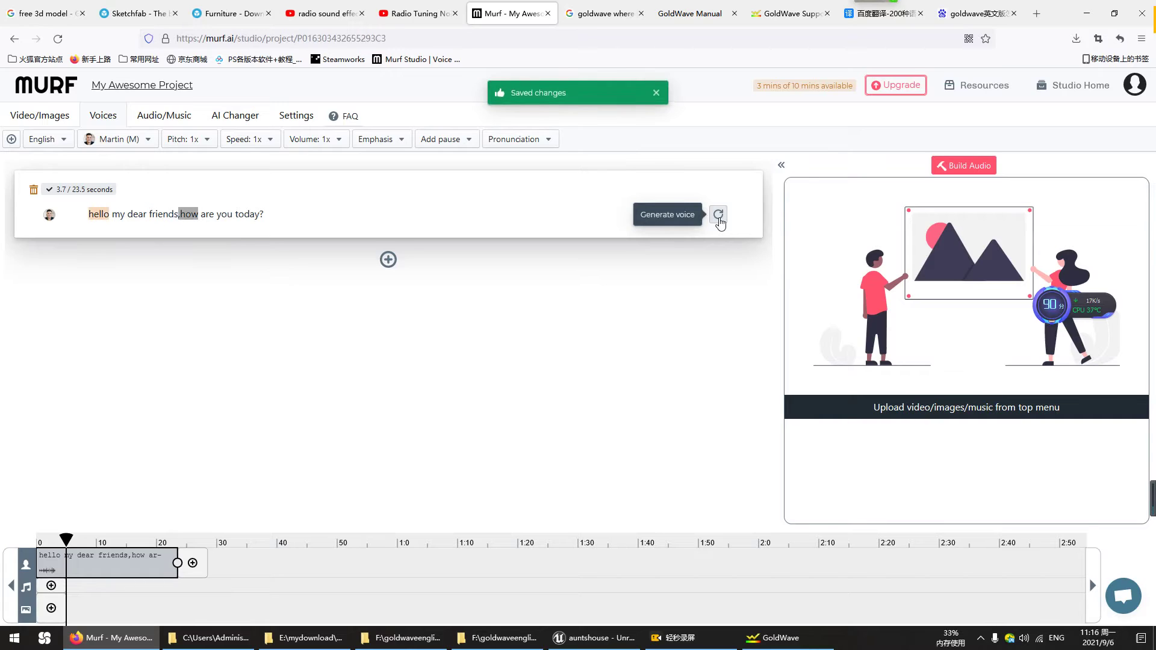
{"action": "left_click", "coordinate": [719, 219]}
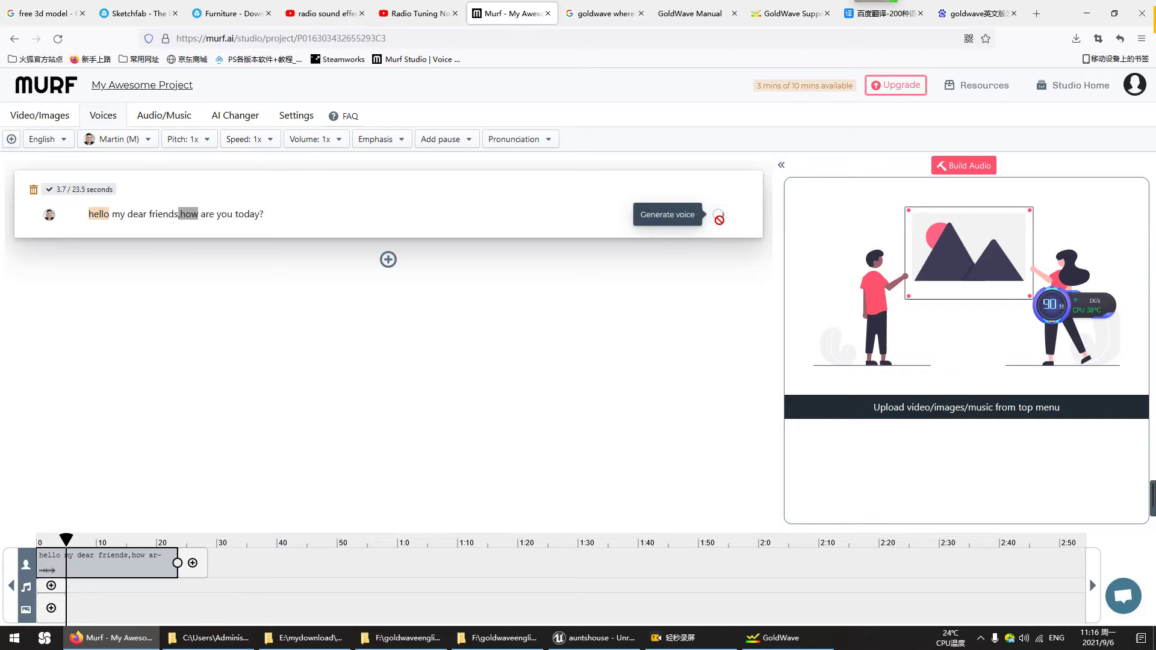
- Record the generated Murf voice into a new GoldWave sound while it plays in the browser
{"action": "left_click", "coordinate": [780, 631]}
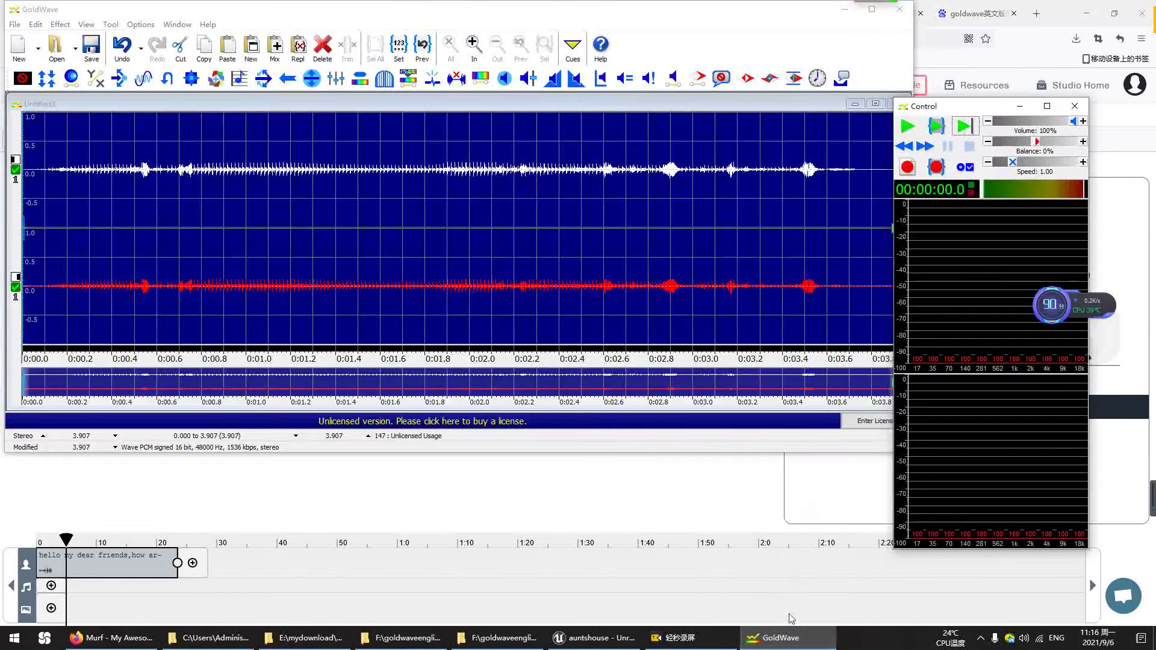
{"action": "left_click", "coordinate": [908, 170]}
{"action": "key", "text": "alt+Tab"}
{"action": "left_click", "coordinate": [718, 215]}
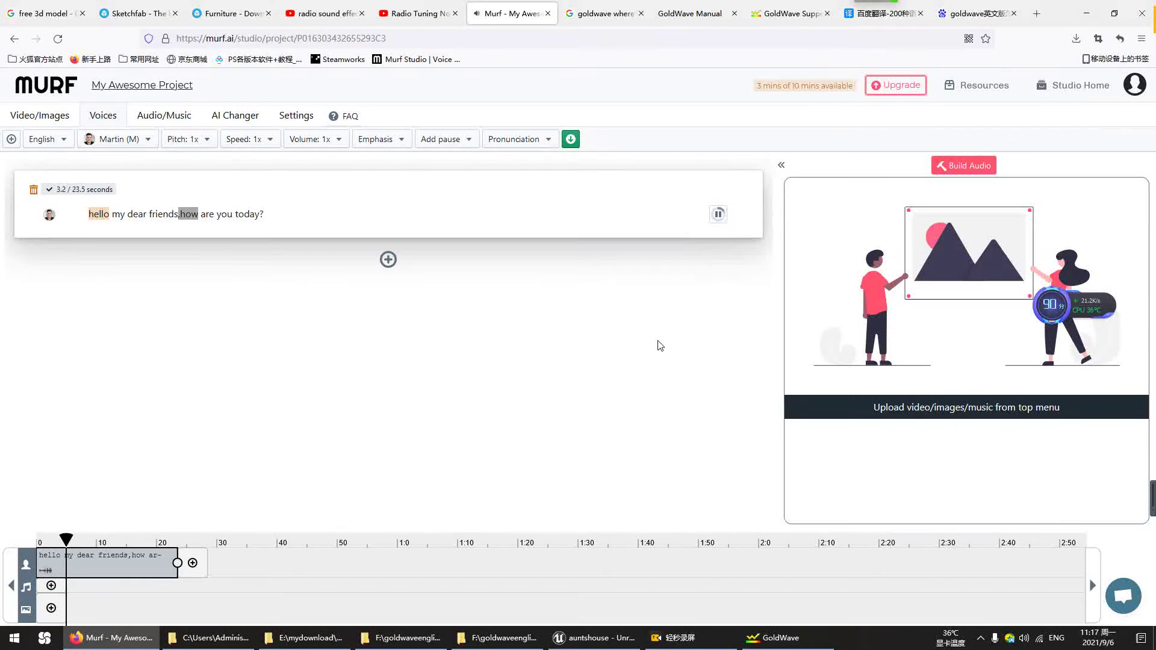
{"action": "left_click", "coordinate": [779, 638]}
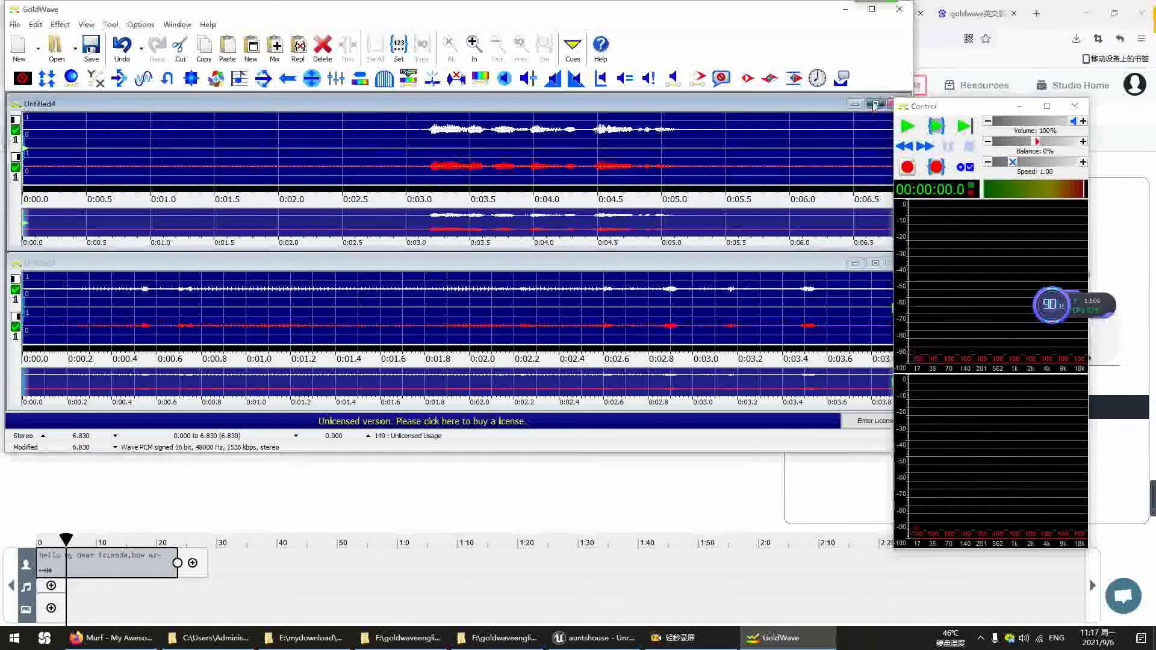
- Maximize the voice recording, select the speech from about 3.067 s to 5.218 s, and copy it
{"action": "left_click", "coordinate": [875, 104]}
{"action": "left_click", "coordinate": [413, 159]}
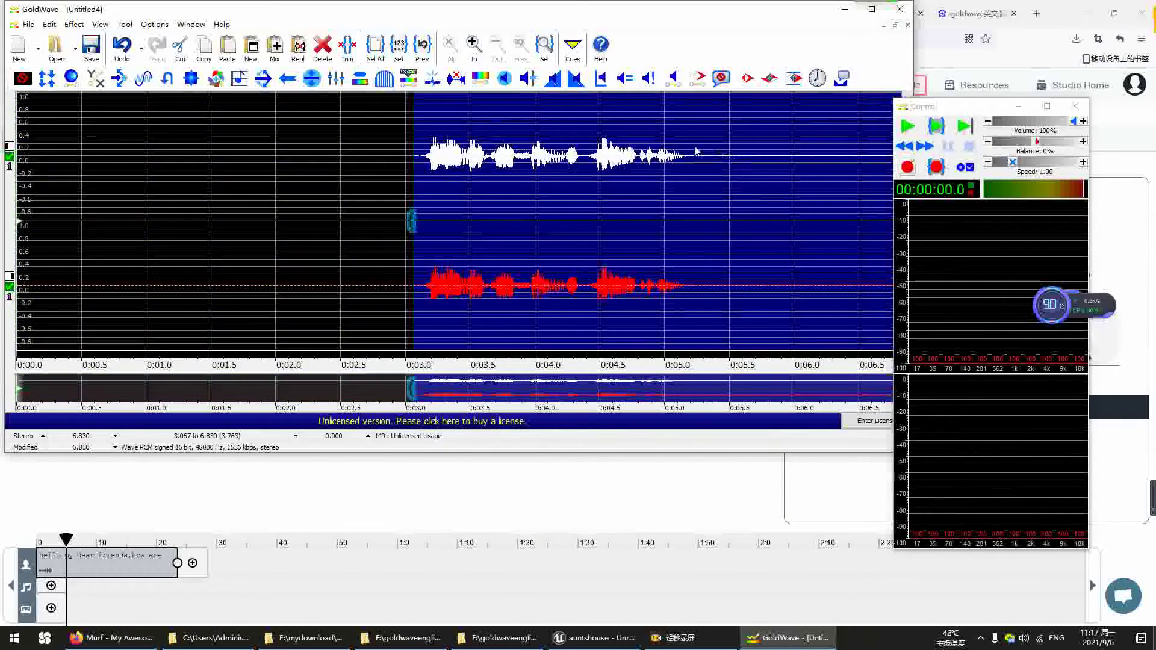
{"action": "right_click", "coordinate": [692, 147]}
{"action": "left_click", "coordinate": [707, 169]}
{"action": "right_click", "coordinate": [558, 150]}
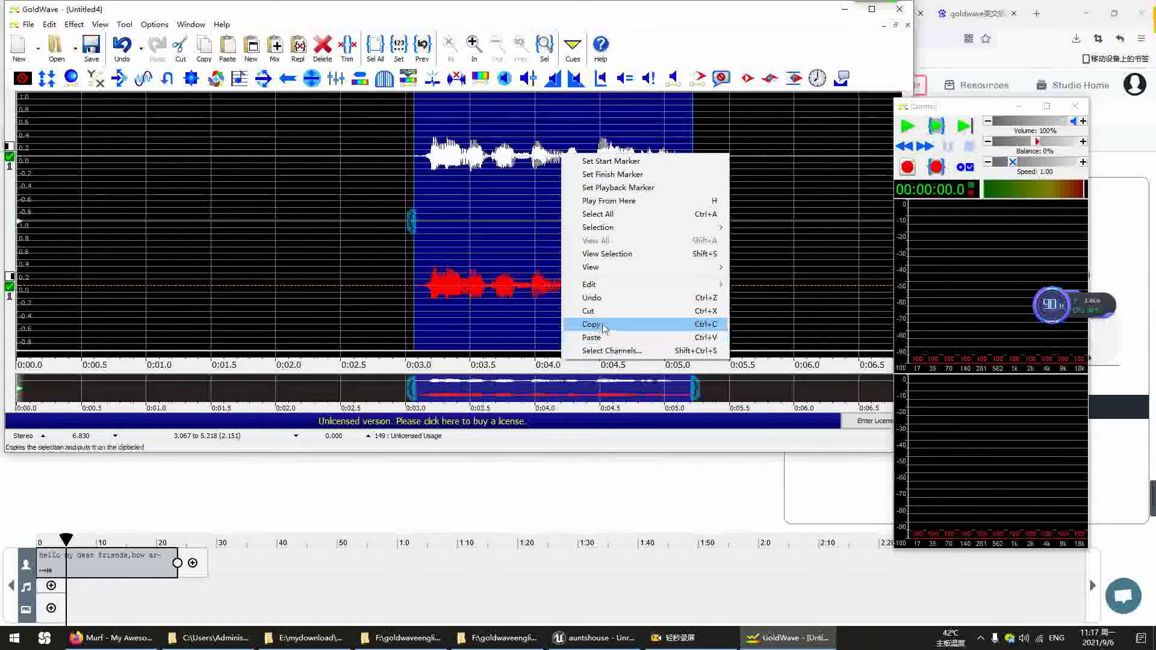
{"action": "left_click", "coordinate": [593, 319]}
- Replace the entire voice recording with the copied speech and play it back
{"action": "right_click", "coordinate": [536, 199]}
{"action": "left_click", "coordinate": [570, 260]}
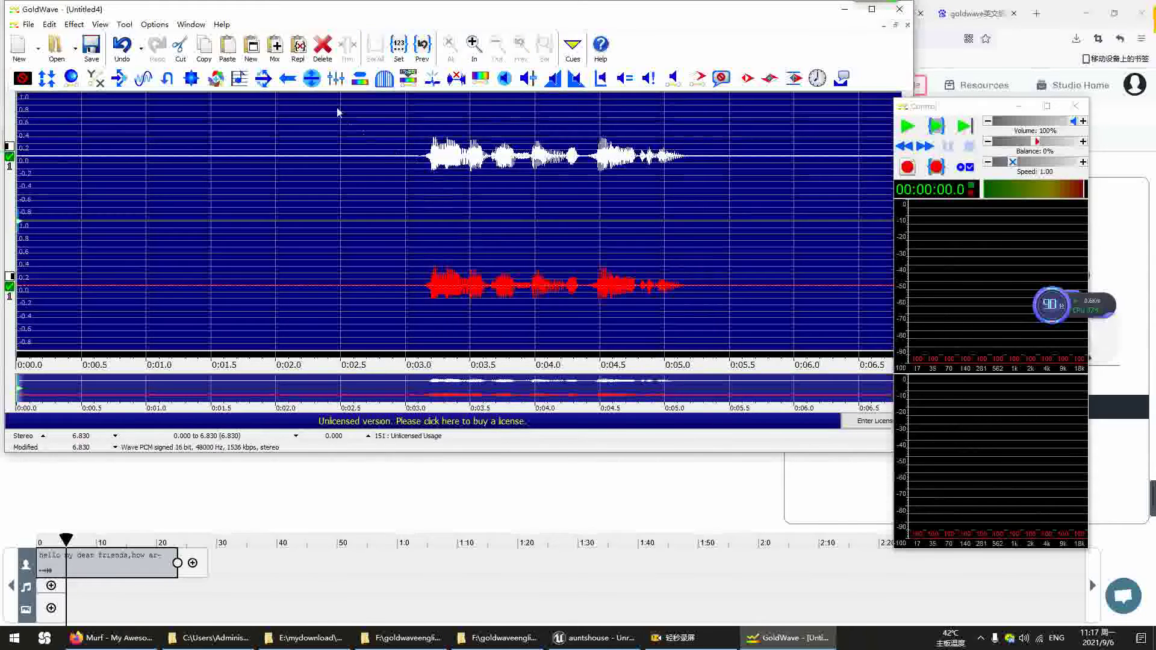
{"action": "left_click", "coordinate": [298, 48]}
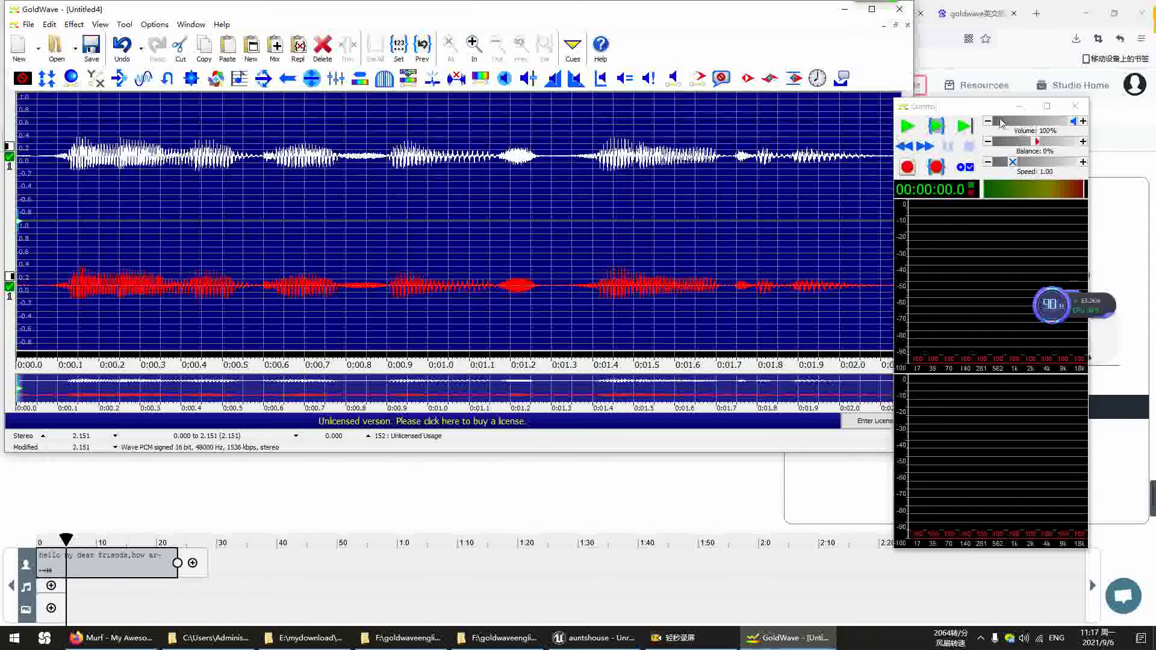
{"action": "left_click", "coordinate": [908, 126]}
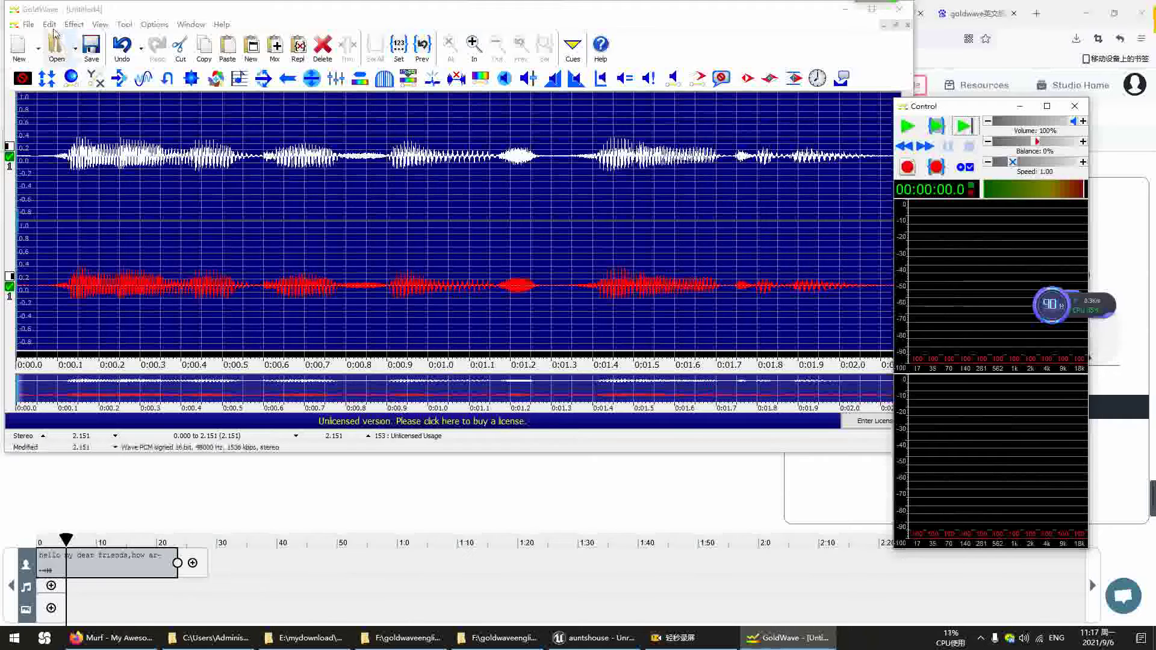
- Apply a static Highpass filter with a 1000 Hz initial cutoff and steepness 5 to the voice, and play it back
{"action": "left_click", "coordinate": [74, 25]}
{"action": "mouse_move", "coordinate": [96, 107]}
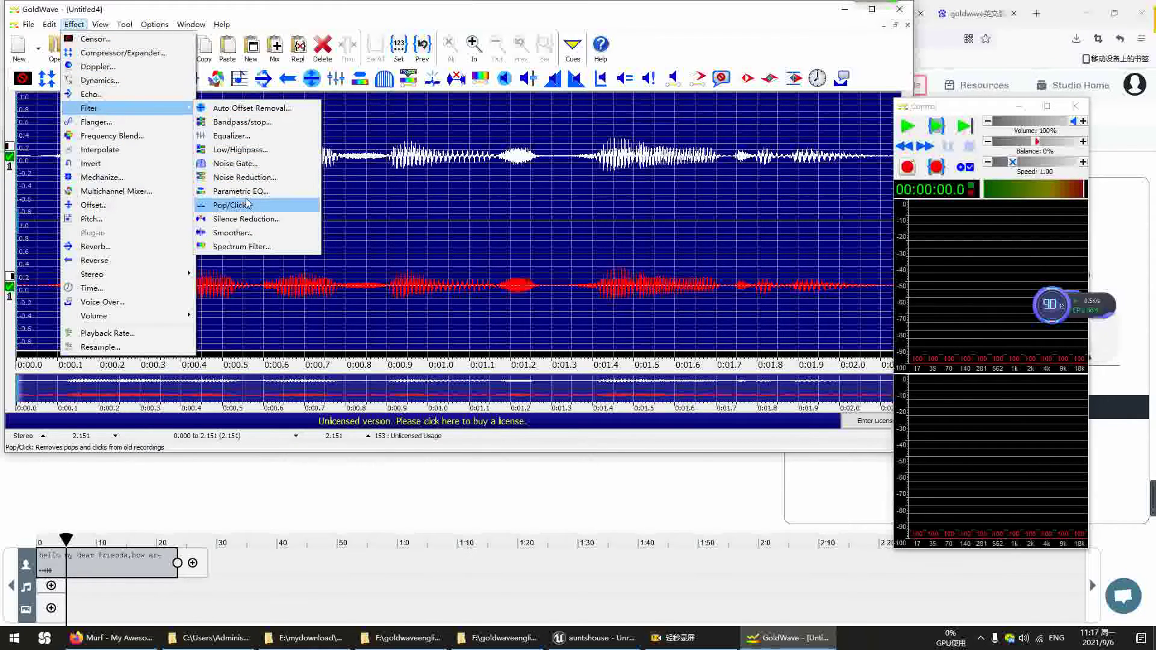
{"action": "left_click", "coordinate": [241, 150]}
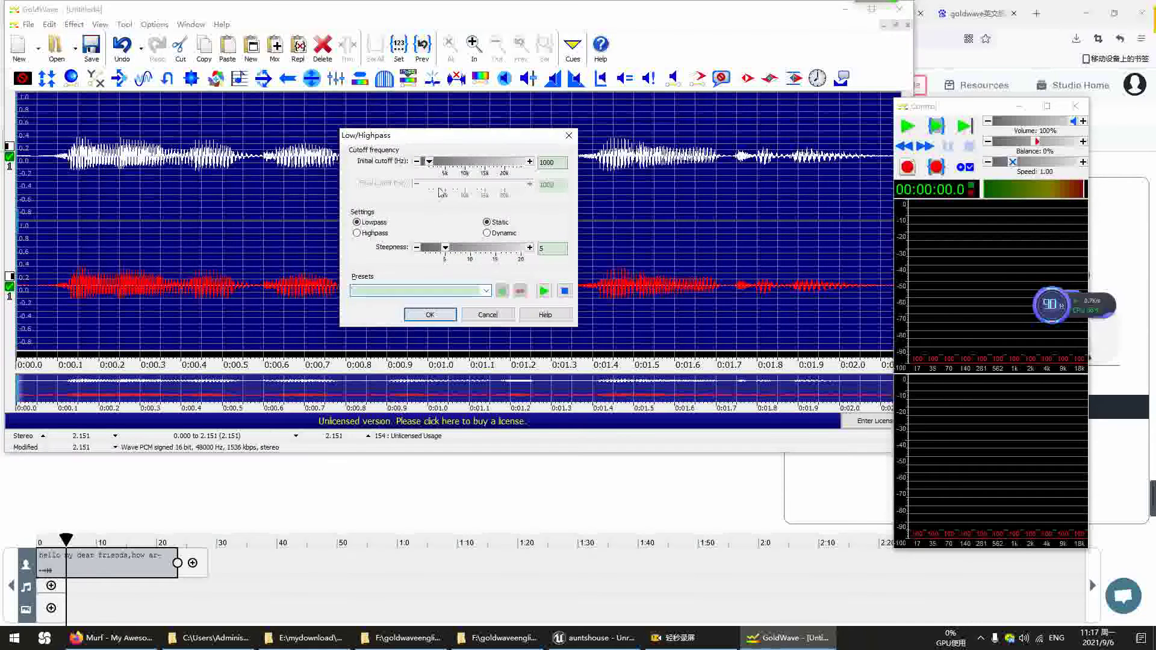
{"action": "left_click", "coordinate": [357, 233]}
{"action": "left_click", "coordinate": [430, 314]}
{"action": "left_click", "coordinate": [926, 121]}
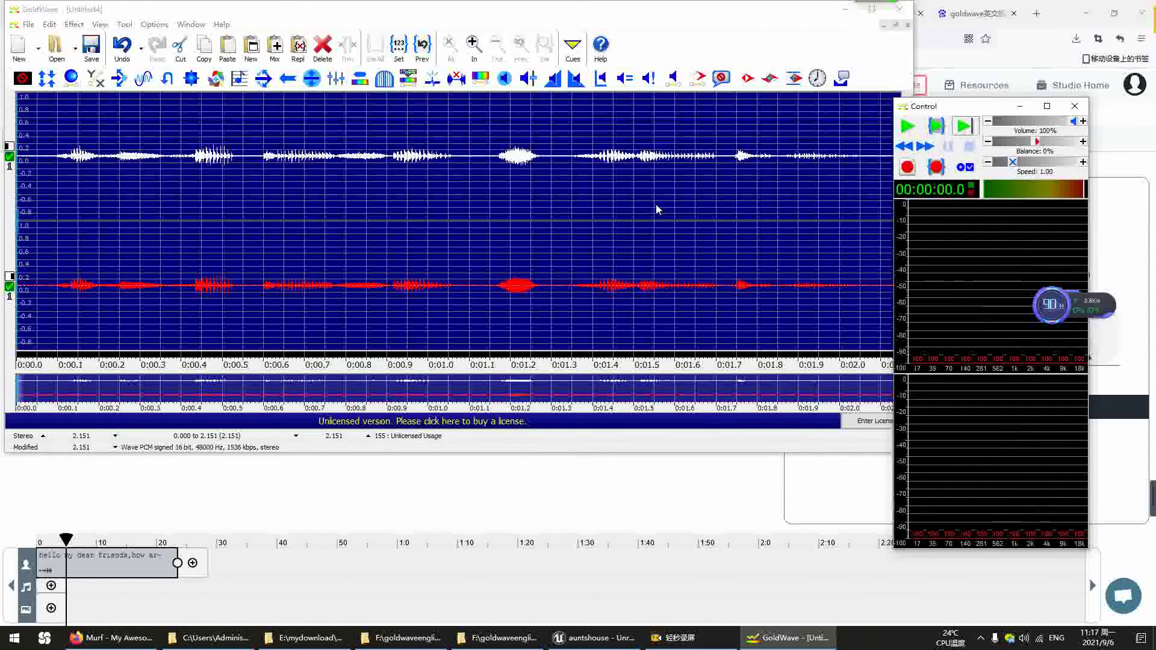
- Copy the filtered voice, maximize the radio noise recording, and move the Control window clear of the waveform
{"action": "right_click", "coordinate": [550, 205]}
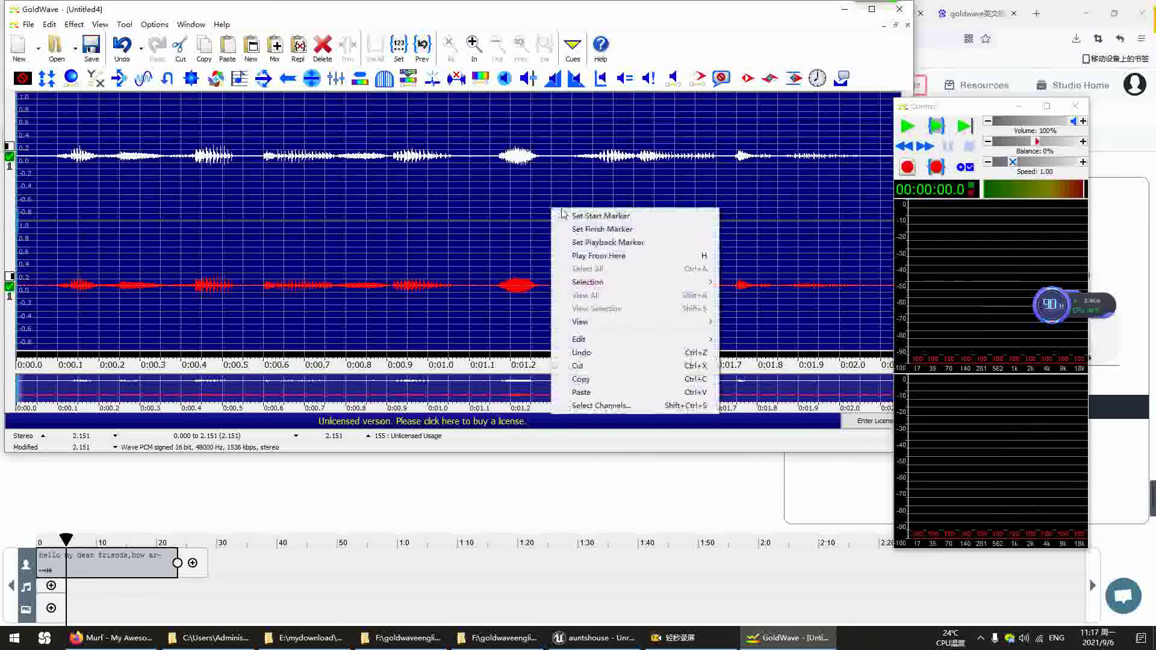
{"action": "left_click", "coordinate": [588, 354]}
{"action": "left_click", "coordinate": [884, 25]}
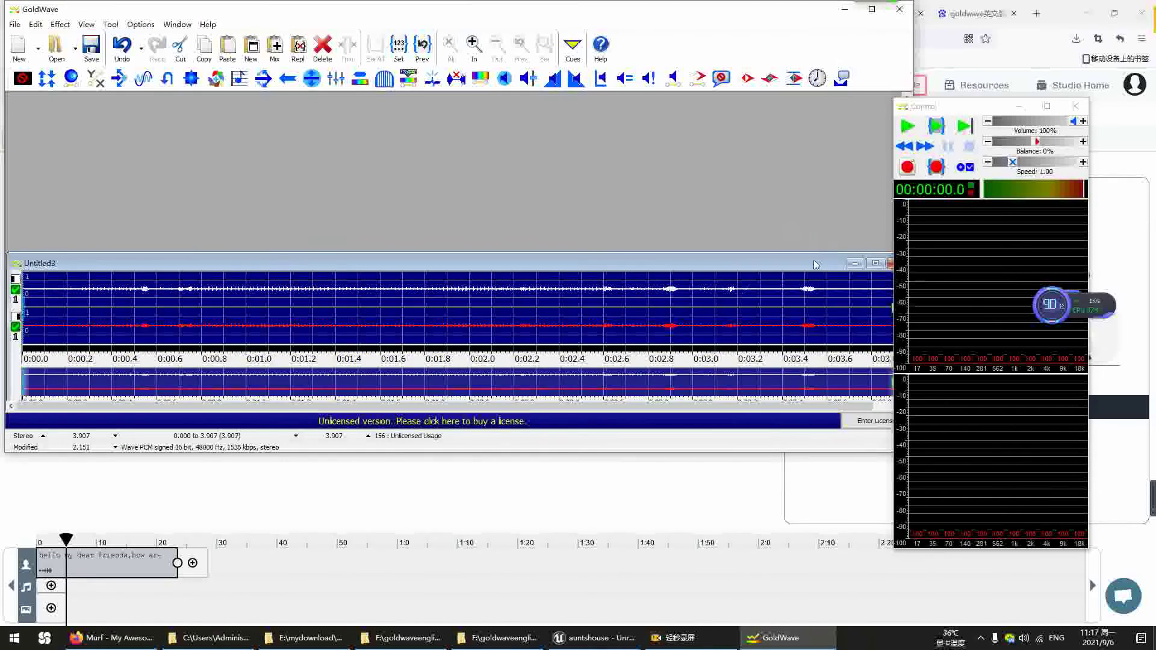
{"action": "left_click_drag", "start_coordinate": [835, 262], "coordinate": [712, 204]}
{"action": "left_click", "coordinate": [751, 211]}
{"action": "left_click_drag", "start_coordinate": [923, 101], "coordinate": [999, 103]}
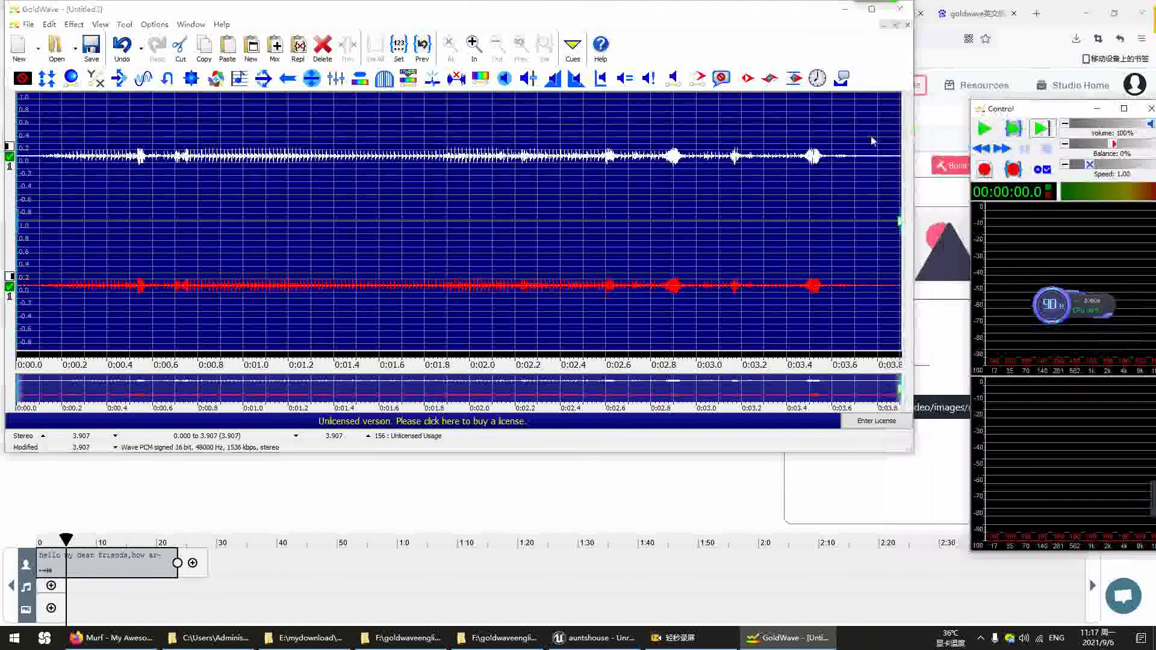
- Set the start marker near the end of the radio noise at about 3.751 s and mix in the copied voice there at 0 dB
{"action": "right_click", "coordinate": [761, 136]}
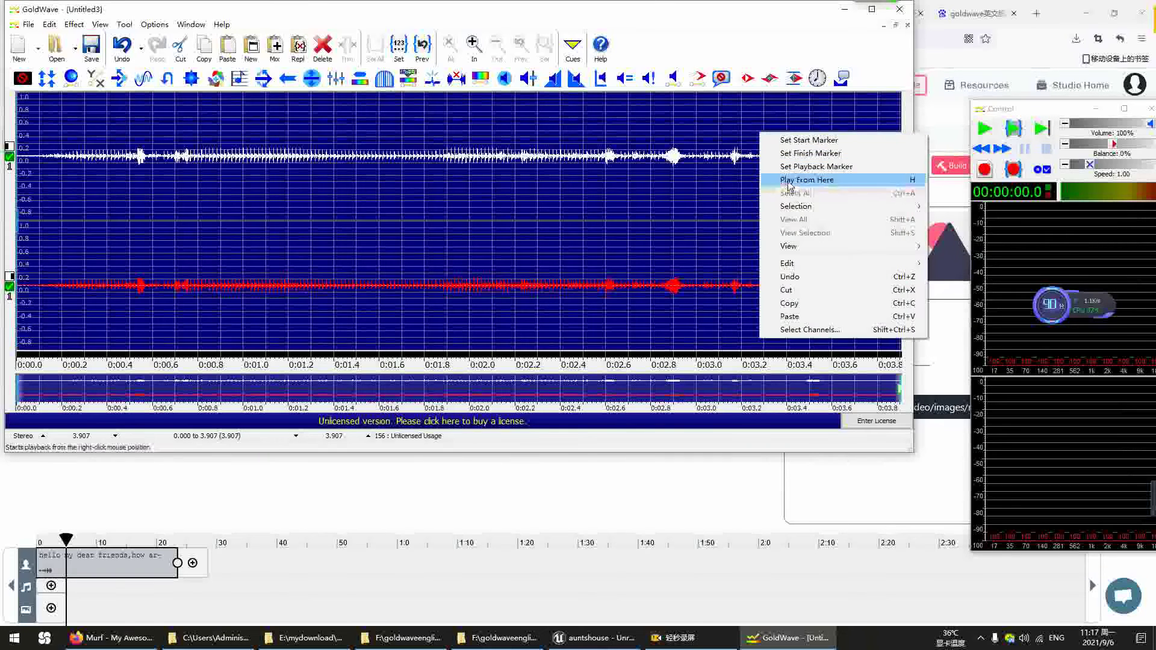
{"action": "left_click", "coordinate": [787, 179]}
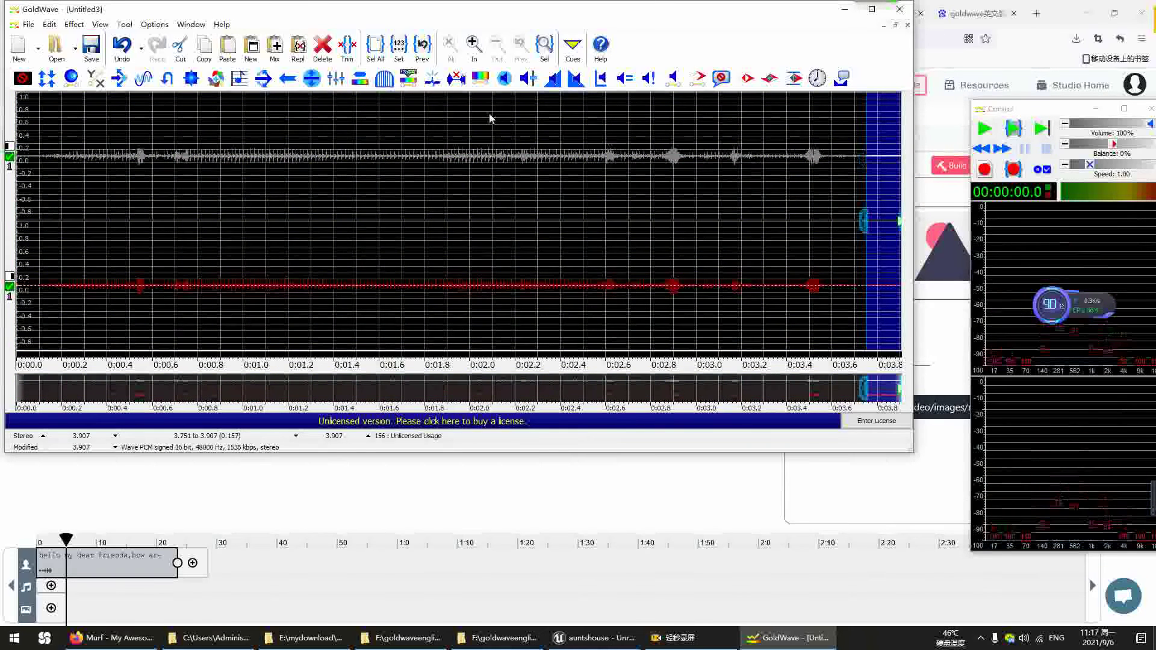
{"action": "left_click", "coordinate": [274, 47]}
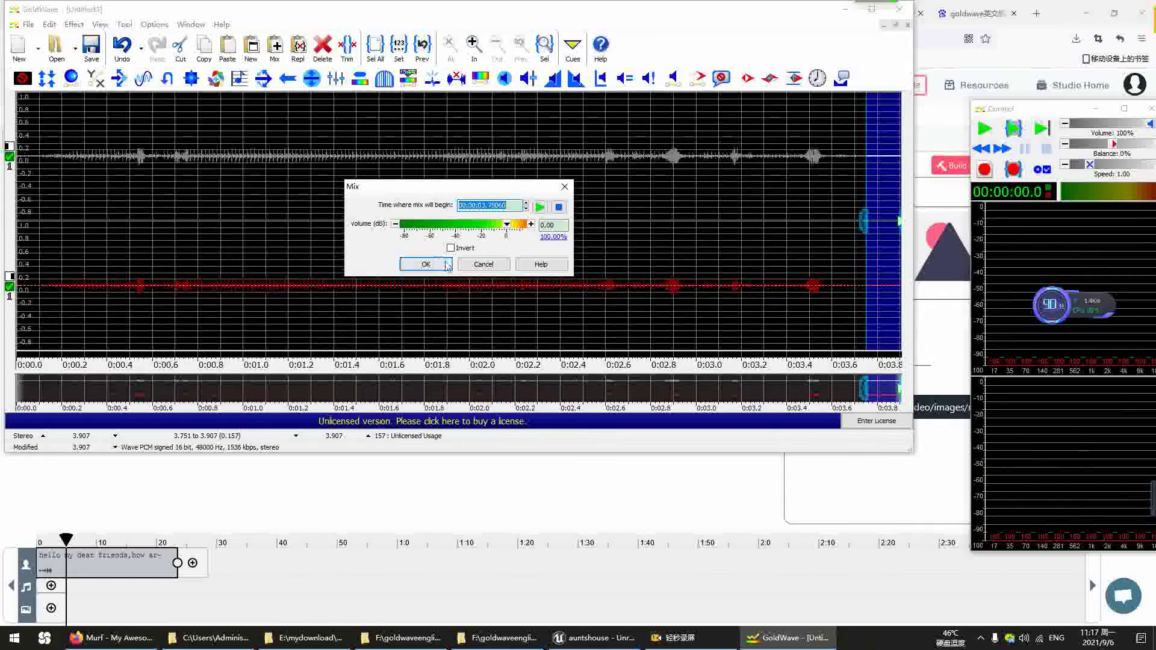
{"action": "left_click", "coordinate": [426, 264]}
- Select the entire mixed sound, show it at full length, and play it back
{"action": "right_click", "coordinate": [600, 161]}
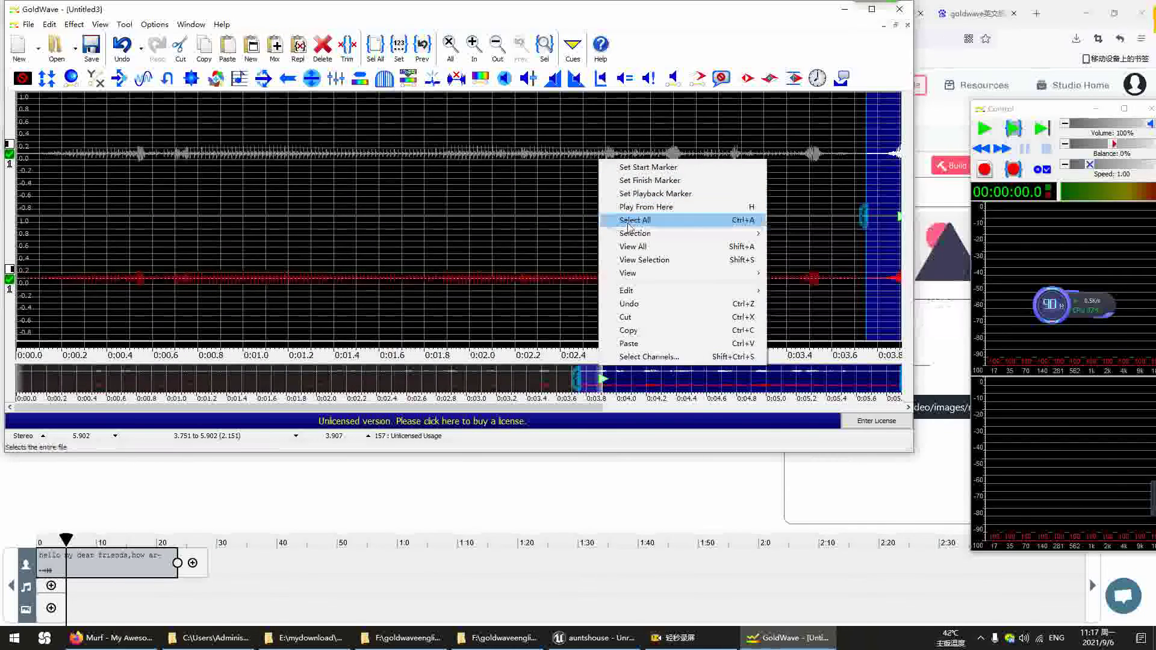
{"action": "left_click", "coordinate": [628, 221]}
{"action": "right_click", "coordinate": [570, 160]}
{"action": "left_click", "coordinate": [602, 245]}
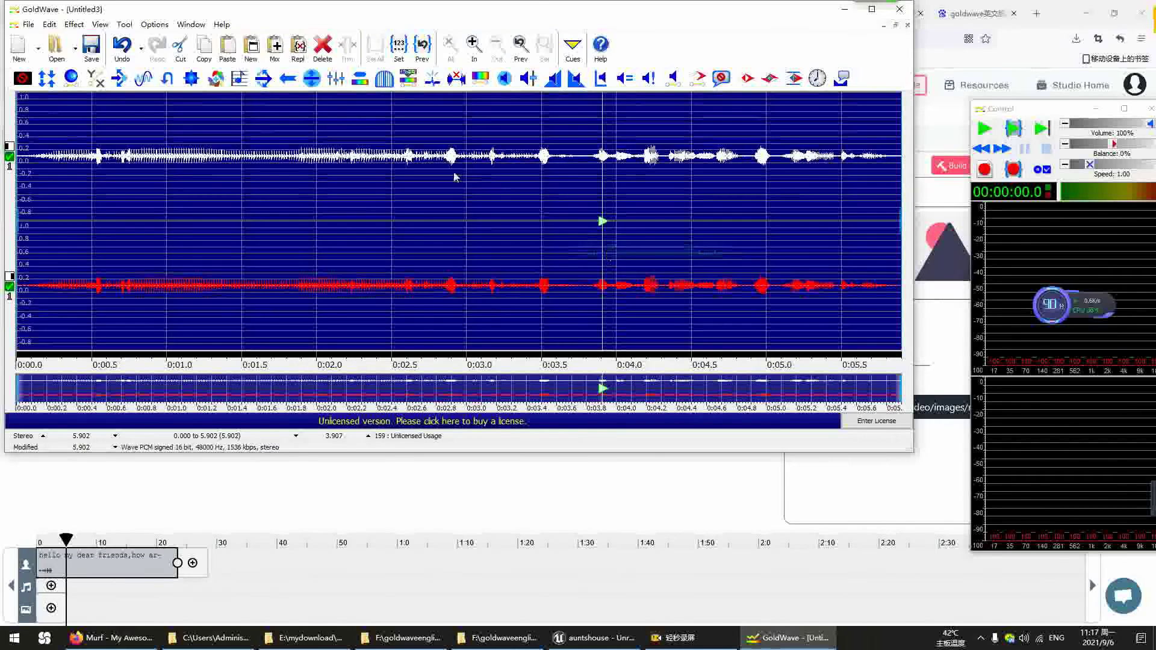
{"action": "key", "text": "space"}
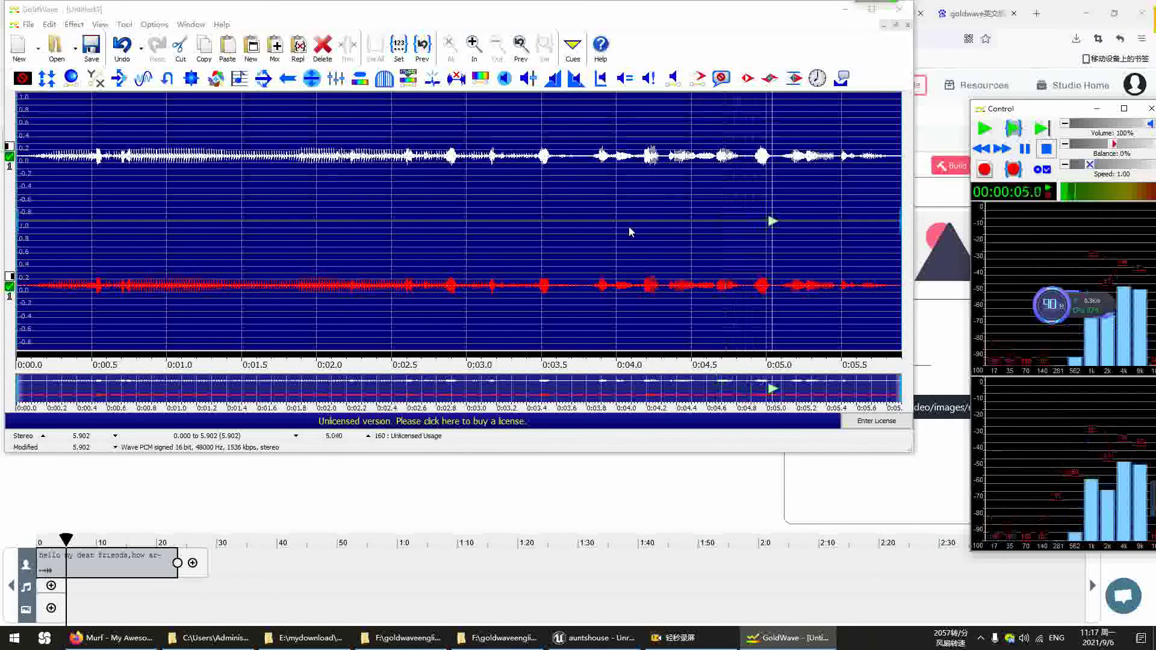
- Save the selected mixed sound to the desktop as a Wave file named "myclip"
{"action": "left_click", "coordinate": [30, 25]}
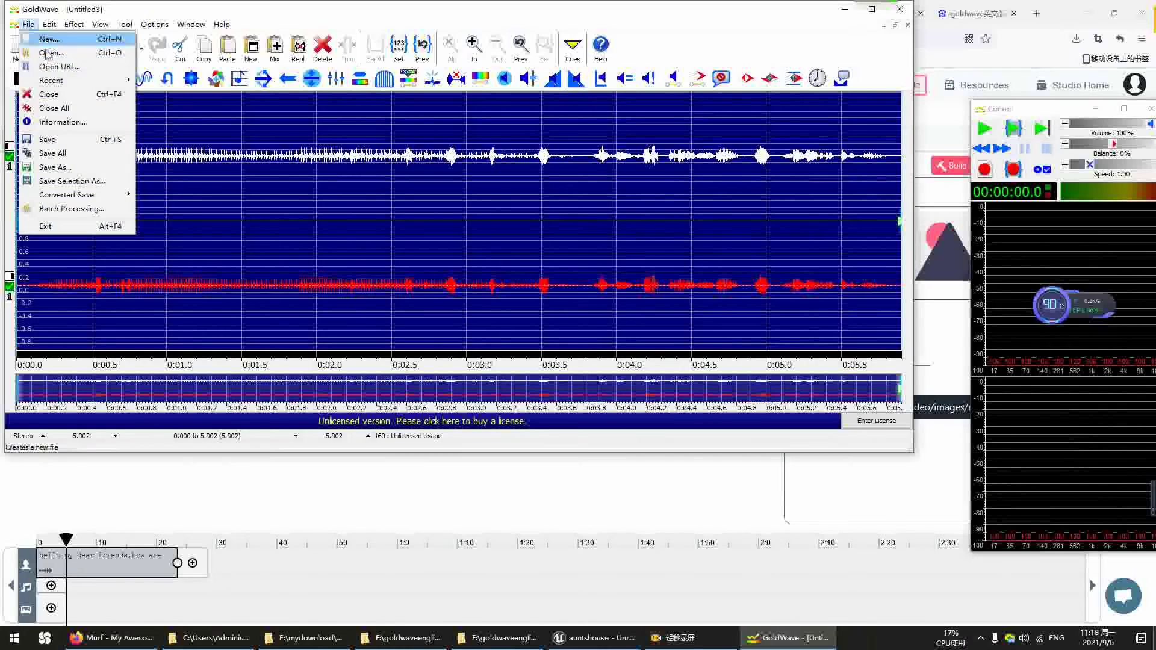
{"action": "left_click", "coordinate": [92, 182]}
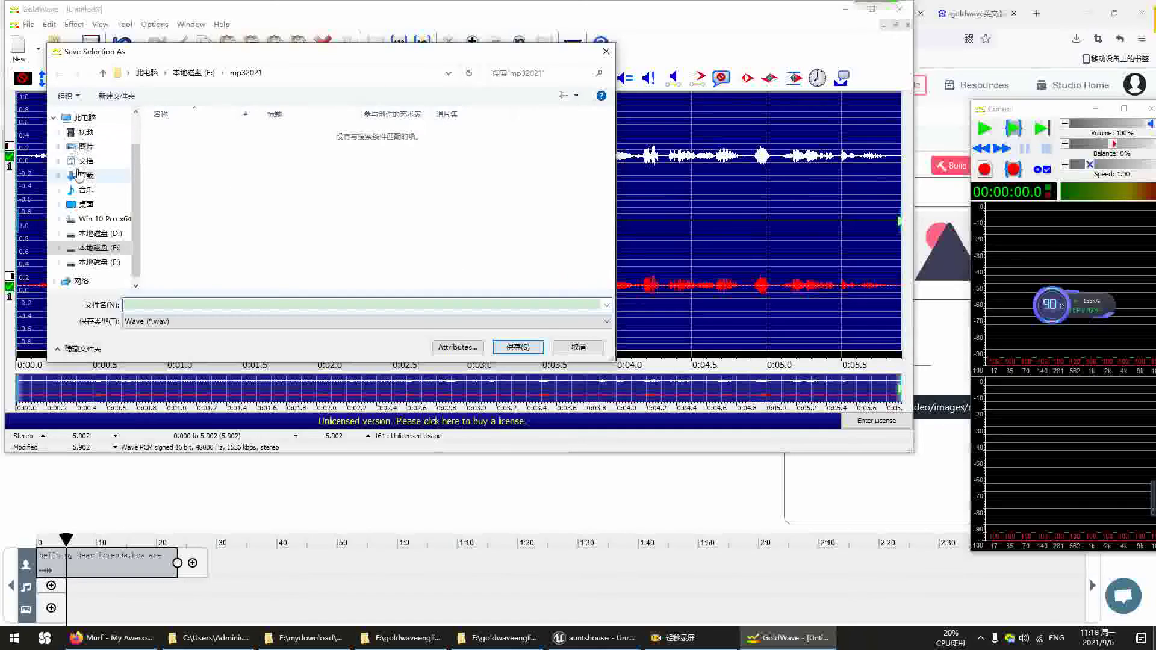
{"action": "left_click", "coordinate": [86, 205]}
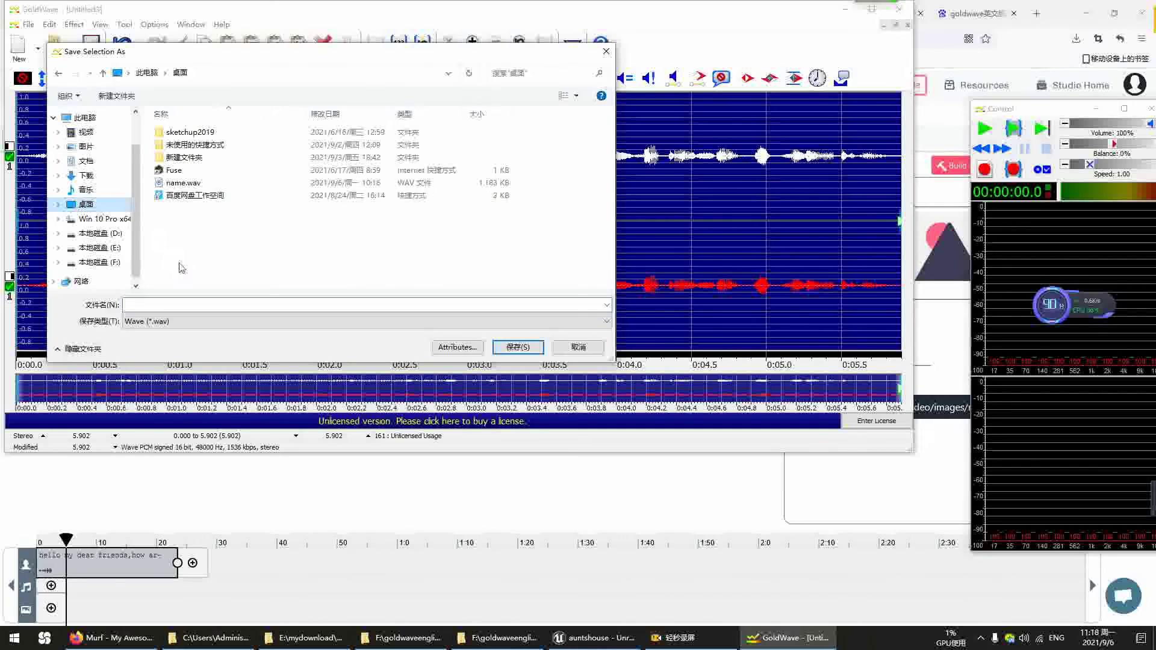
{"action": "left_click", "coordinate": [165, 306]}
{"action": "type", "text": "my"}
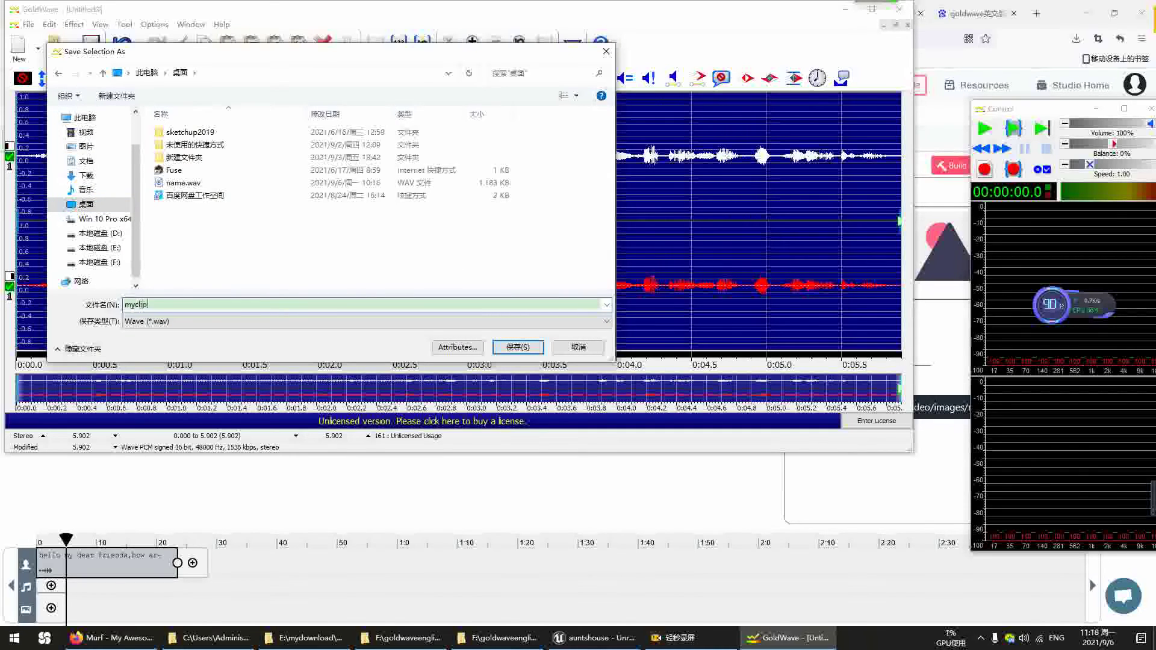
{"action": "type", "text": "clip"}
{"action": "key", "text": "Return"}
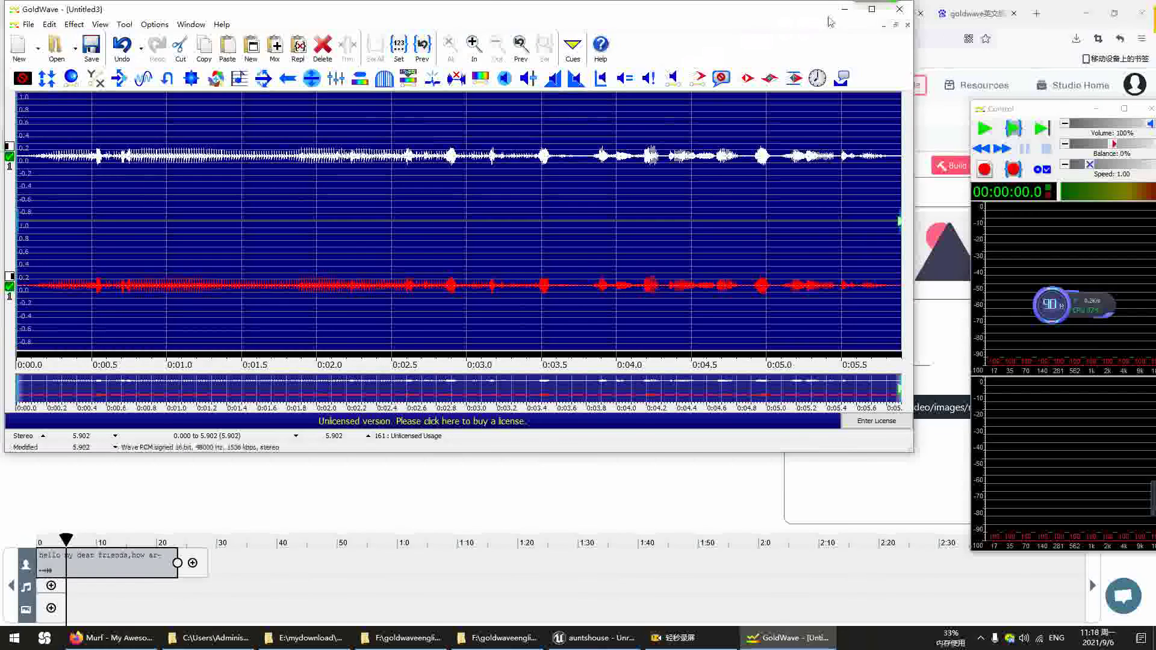
- Minimize the open windows, then switch to the auntshouse project in Unreal Editor and import myclip.wav from the desktop into its Content folder
{"action": "left_click", "coordinate": [1000, 53]}
{"action": "left_click", "coordinate": [1086, 14]}
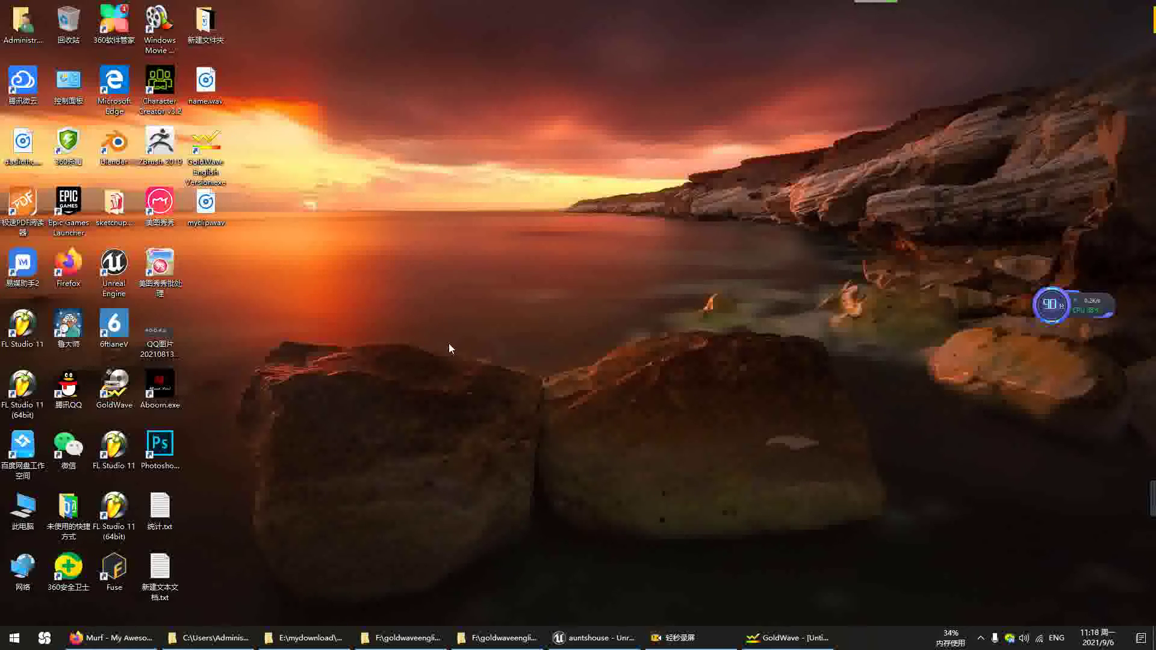
{"action": "left_click", "coordinate": [207, 211]}
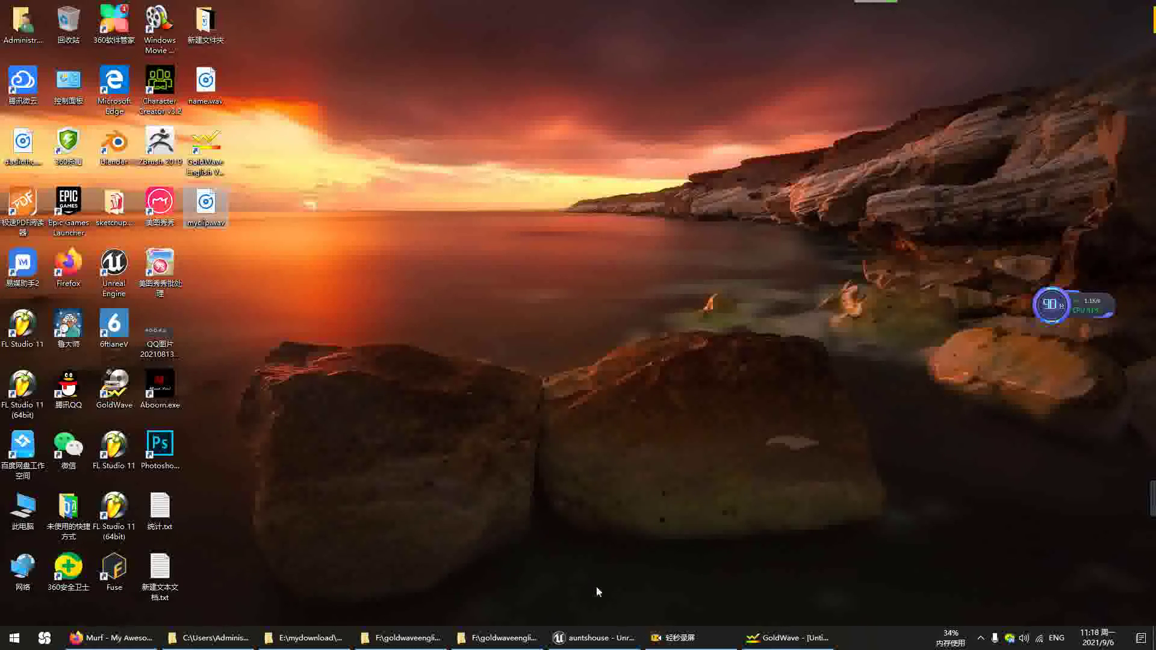
{"action": "left_click_drag", "start_coordinate": [206, 205], "coordinate": [623, 602]}
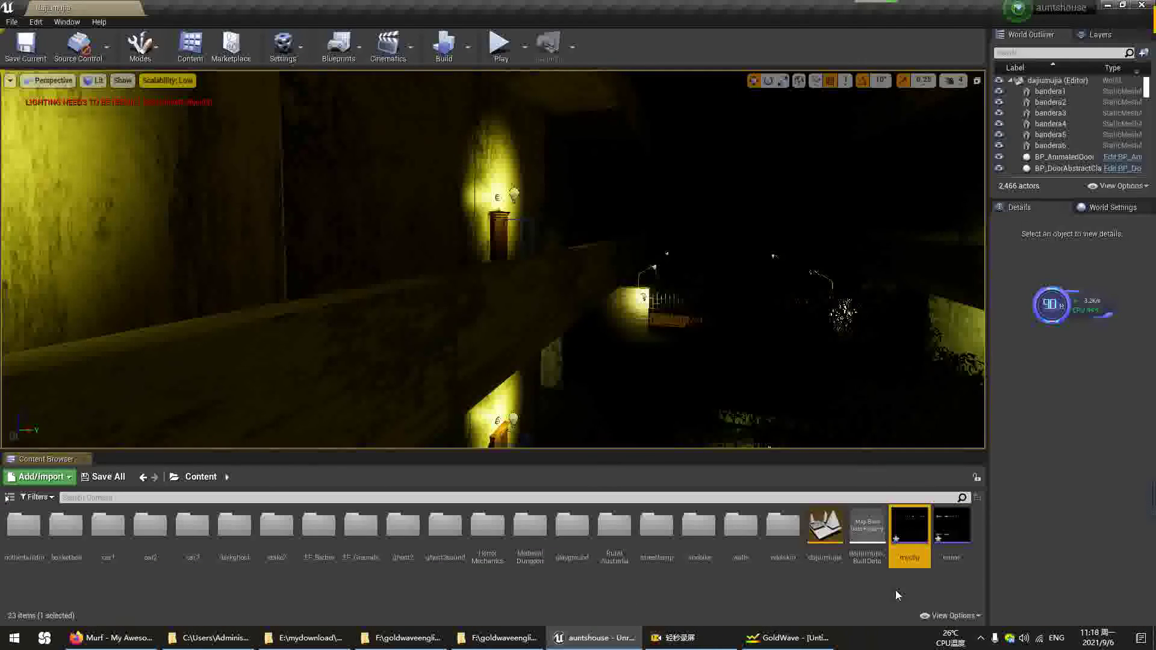